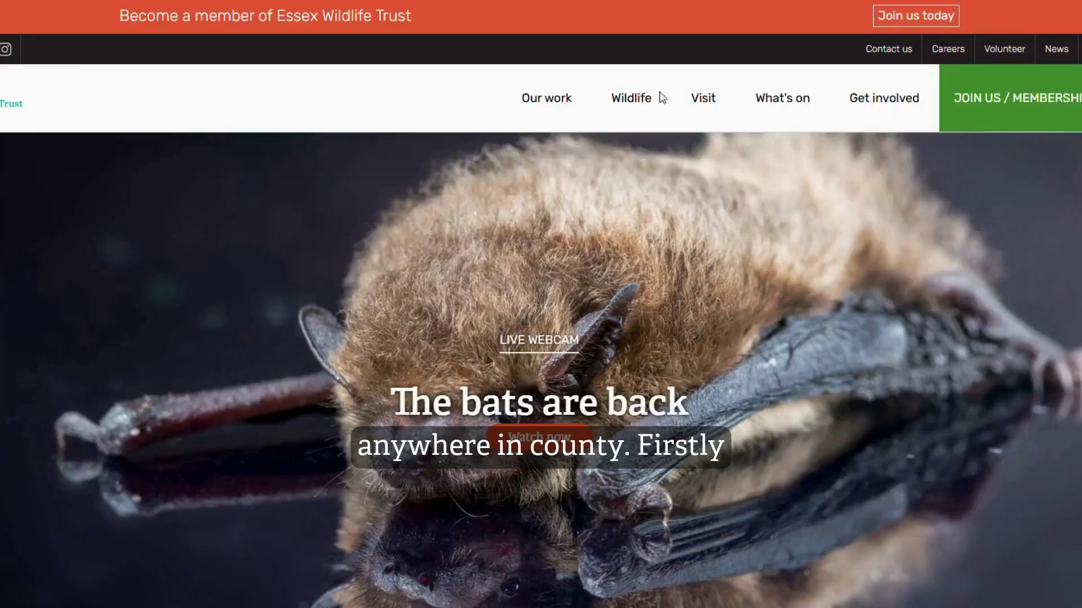
# Go to the page for reporting a wildlife sighting and open the form for entering a casual record
pyautogui.click(632, 106)
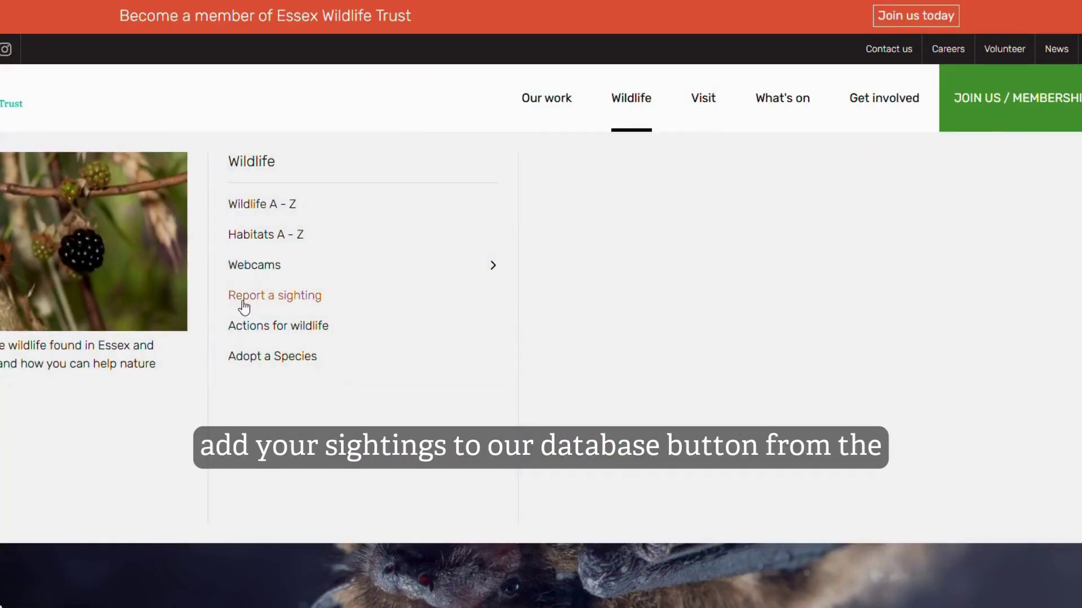
pyautogui.click(294, 304)
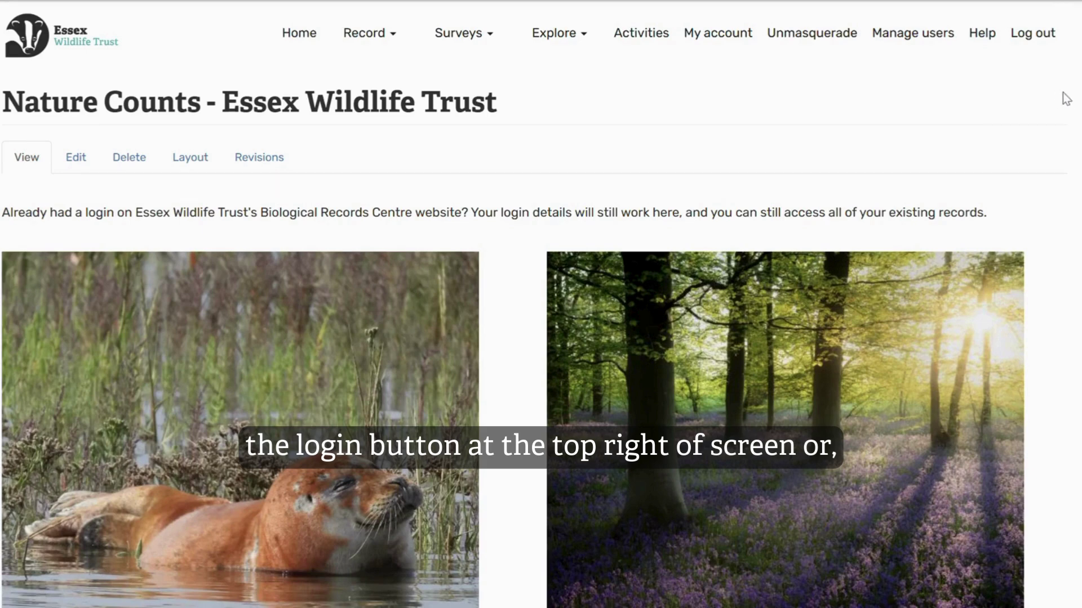
pyautogui.scroll(-1, 1064, 96)
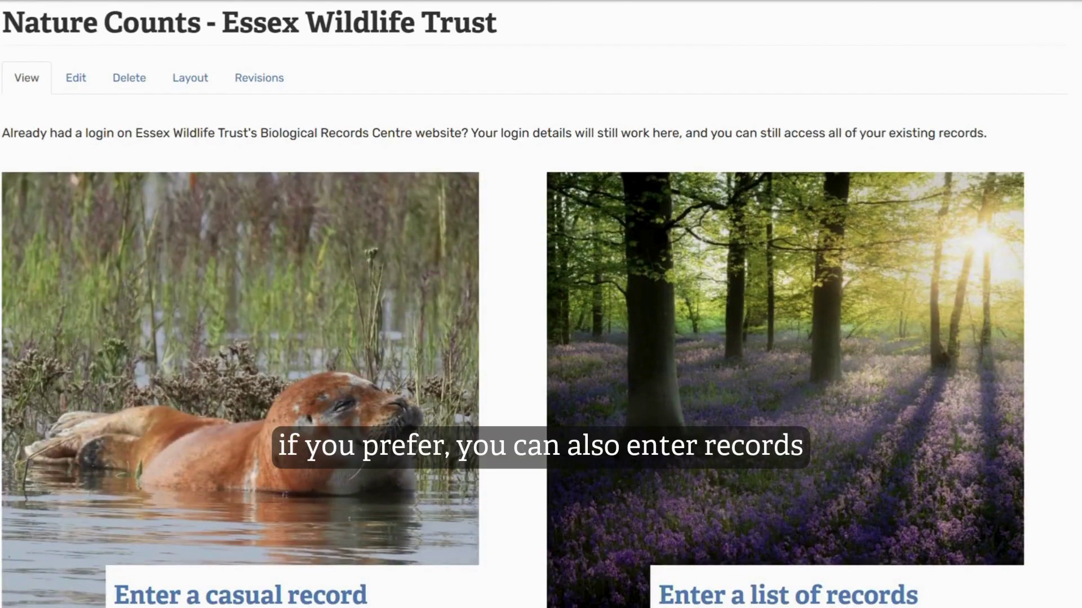
pyautogui.scroll(-1, 540, 338)
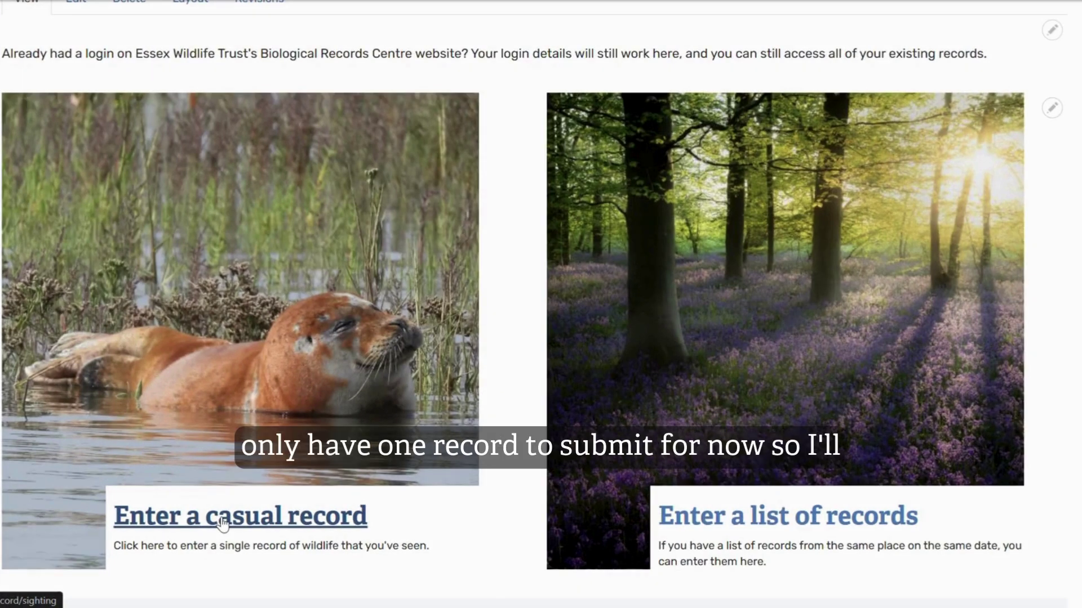
pyautogui.click(222, 521)
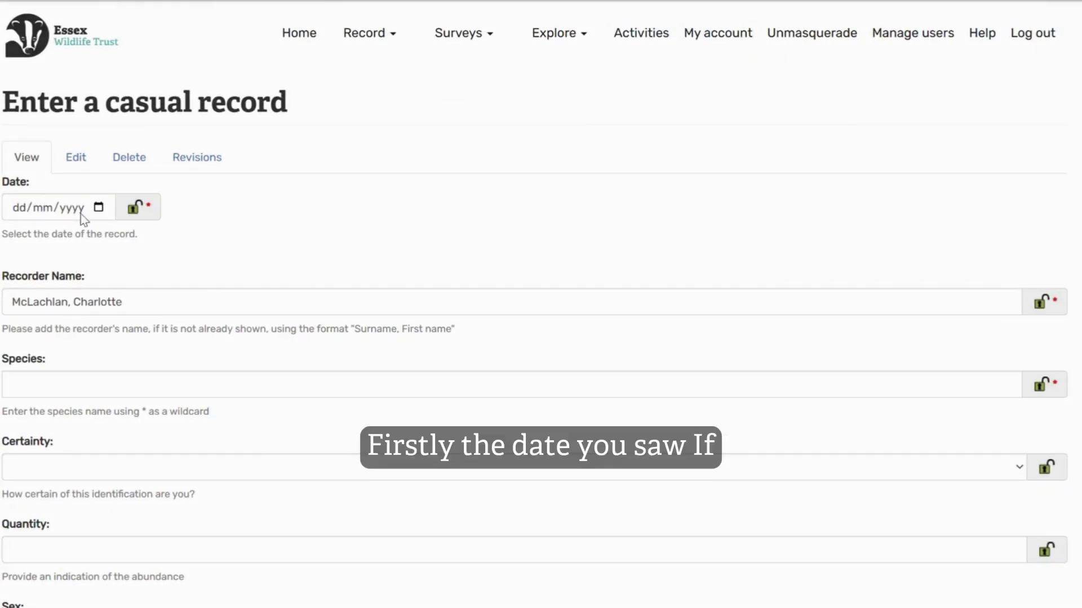
# Set the date of the casual record to 15/01/2025
pyautogui.click(100, 210)
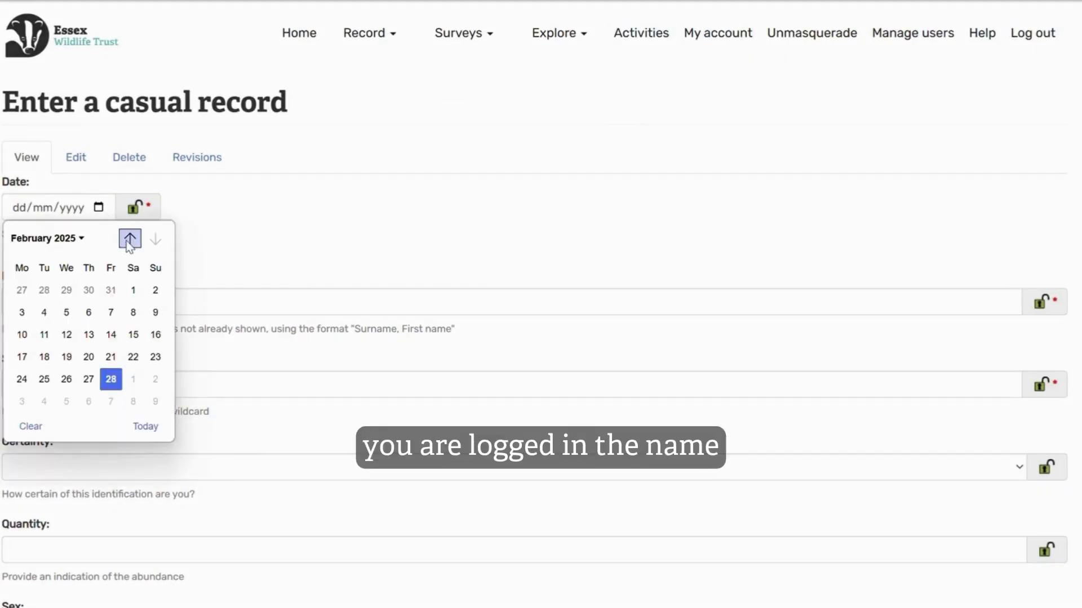
pyautogui.click(128, 241)
pyautogui.click(67, 335)
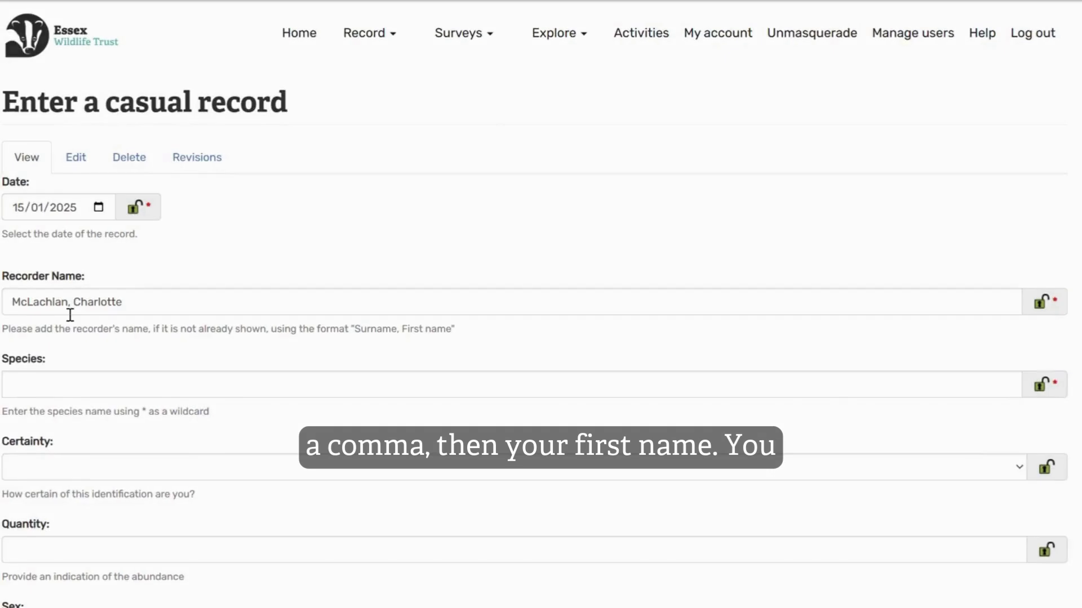
# Look up "water shre" as the species and choose the Water Shrew (Neomys fodiens) suggestion
pyautogui.scroll(-3, 60, 312)
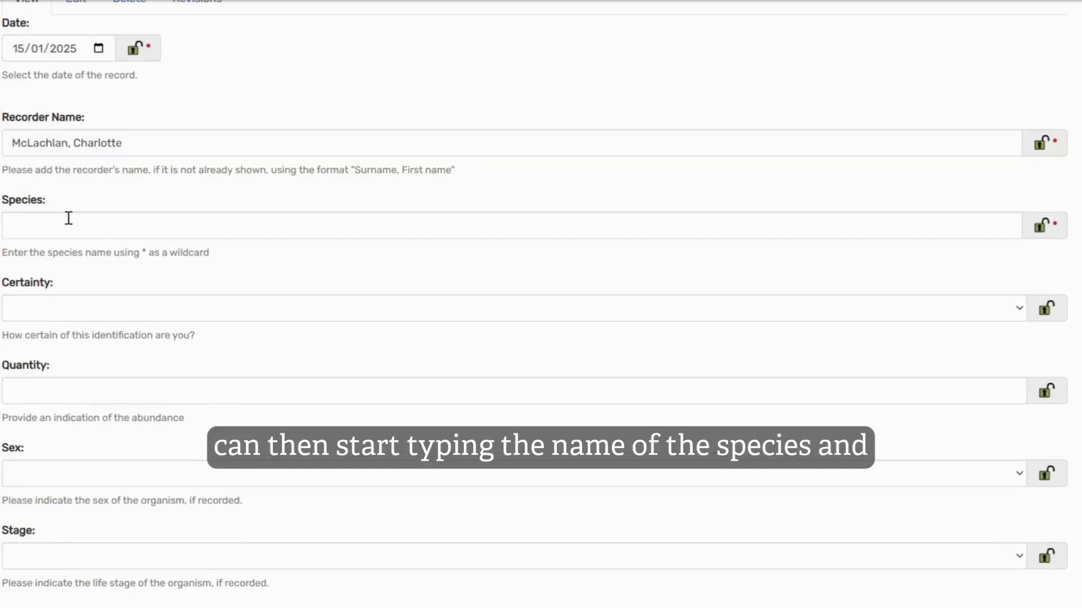
pyautogui.click(68, 222)
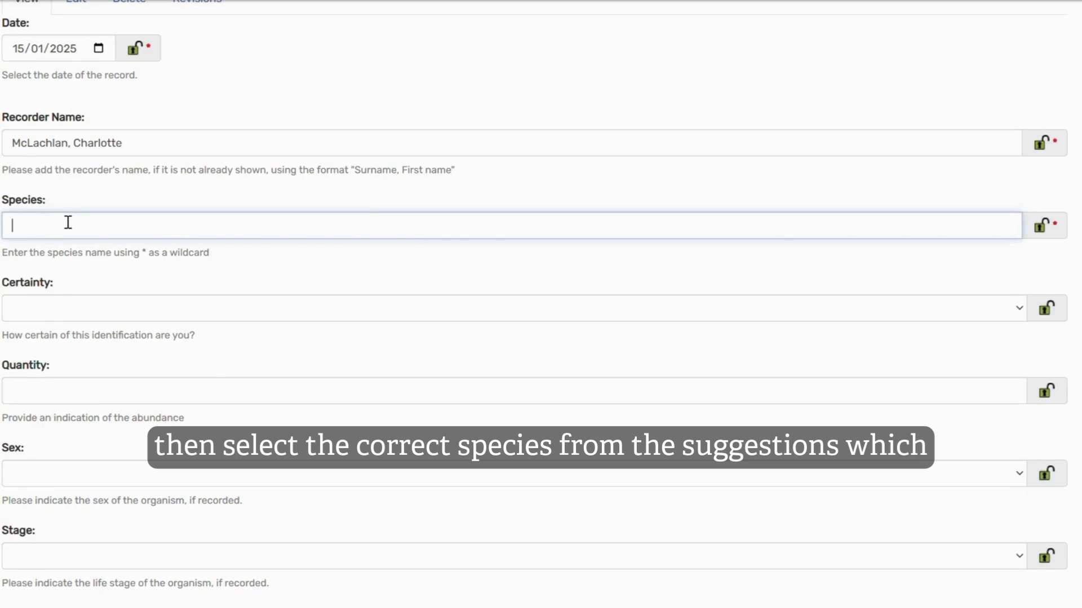
pyautogui.write('water shre')
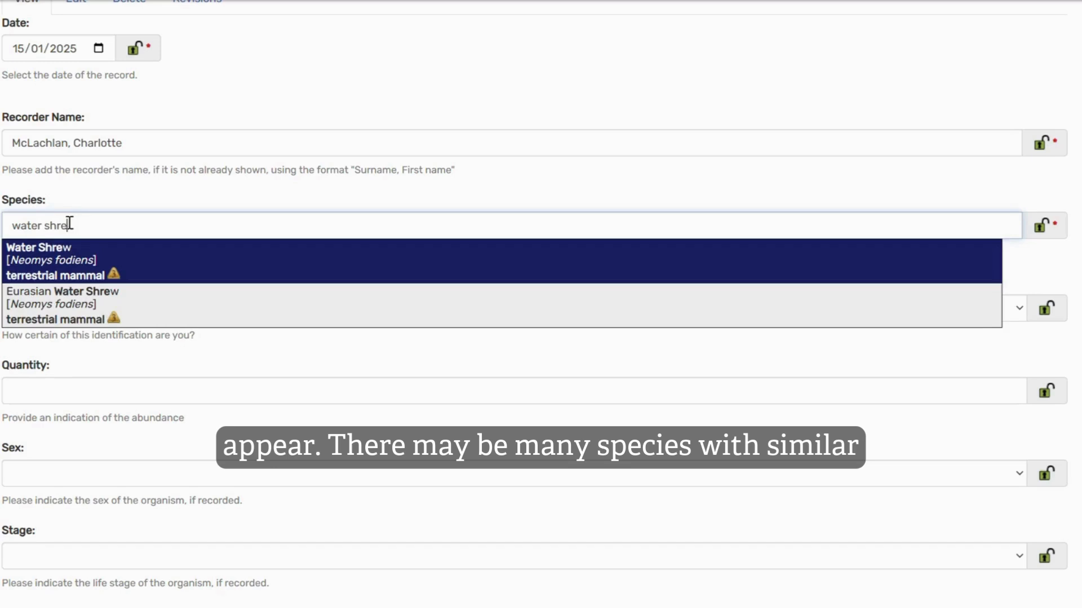
pyautogui.click(71, 262)
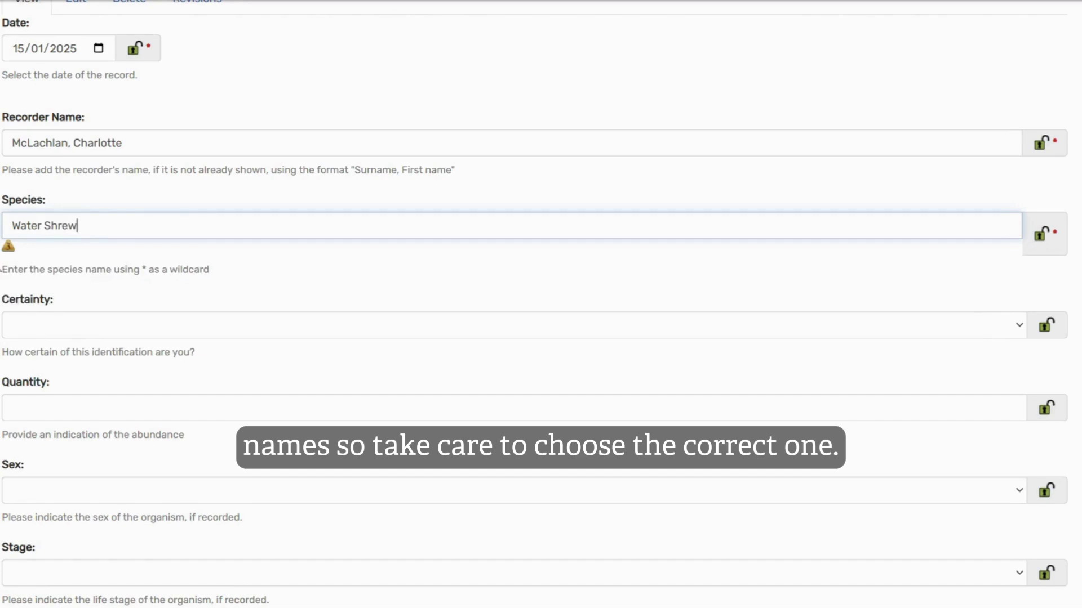
# Set the certainty of the species identification to Certain
pyautogui.scroll(-1, 7, 255)
pyautogui.click(7, 255)
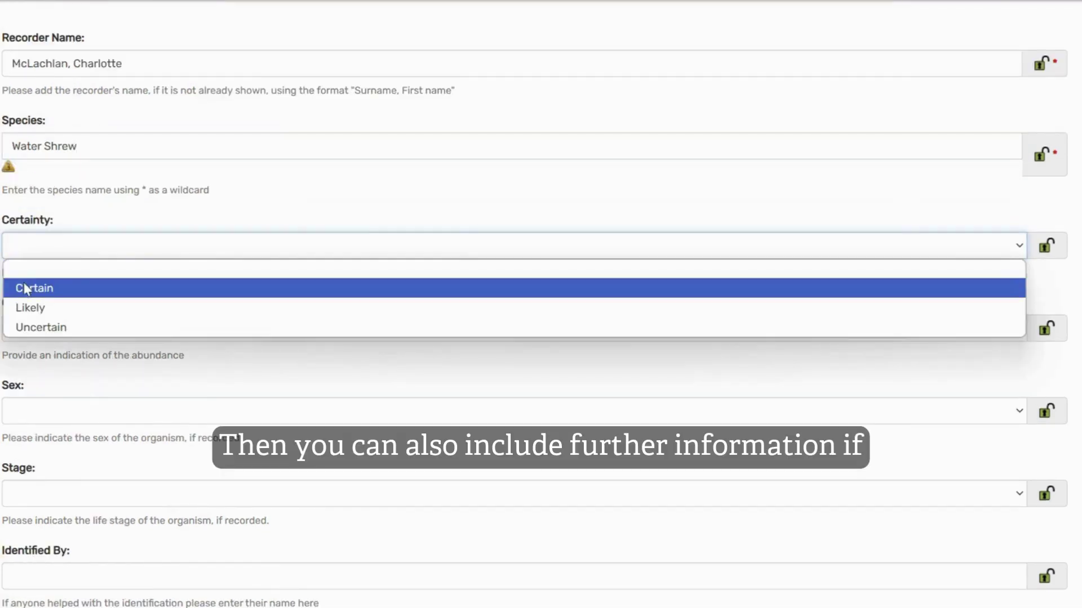
pyautogui.click(19, 286)
# Set the record's quantity to 1 and its sex to not recorded
pyautogui.scroll(-1, 18, 279)
pyautogui.click(28, 247)
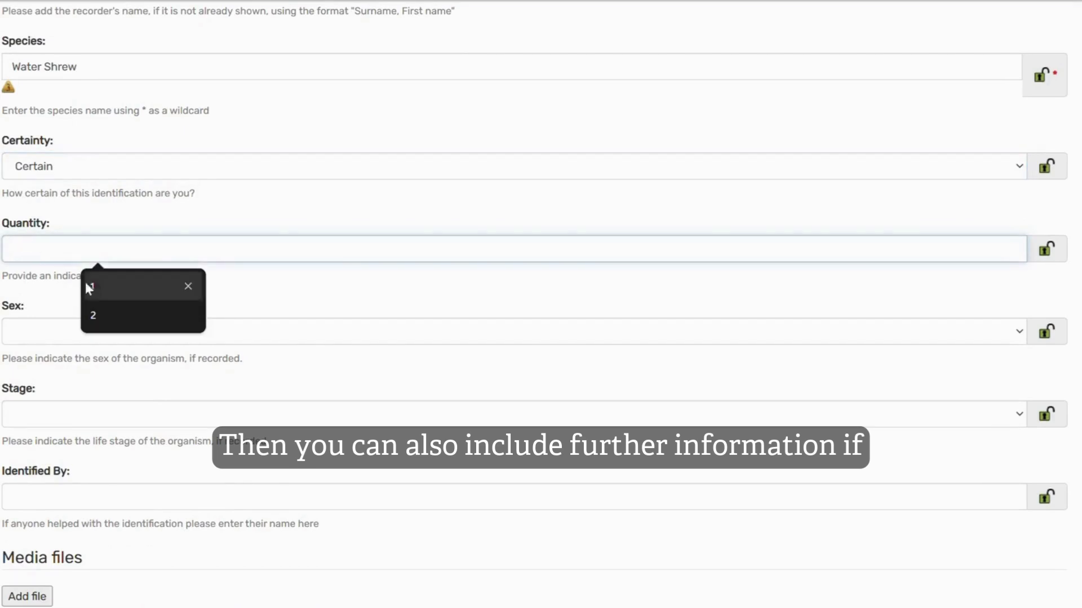
pyautogui.click(92, 285)
pyautogui.click(52, 336)
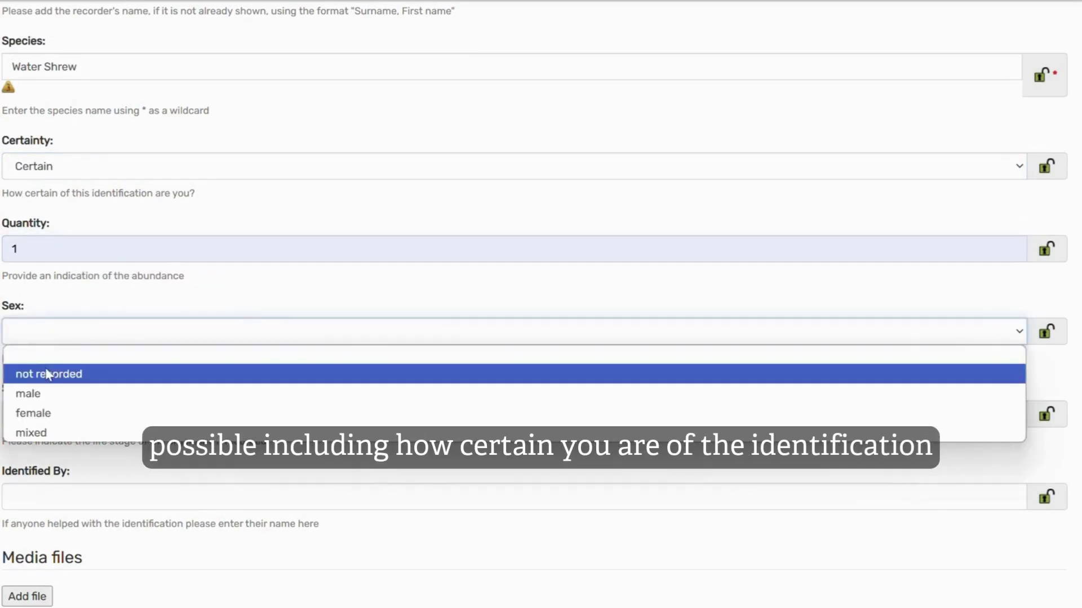
pyautogui.click(46, 374)
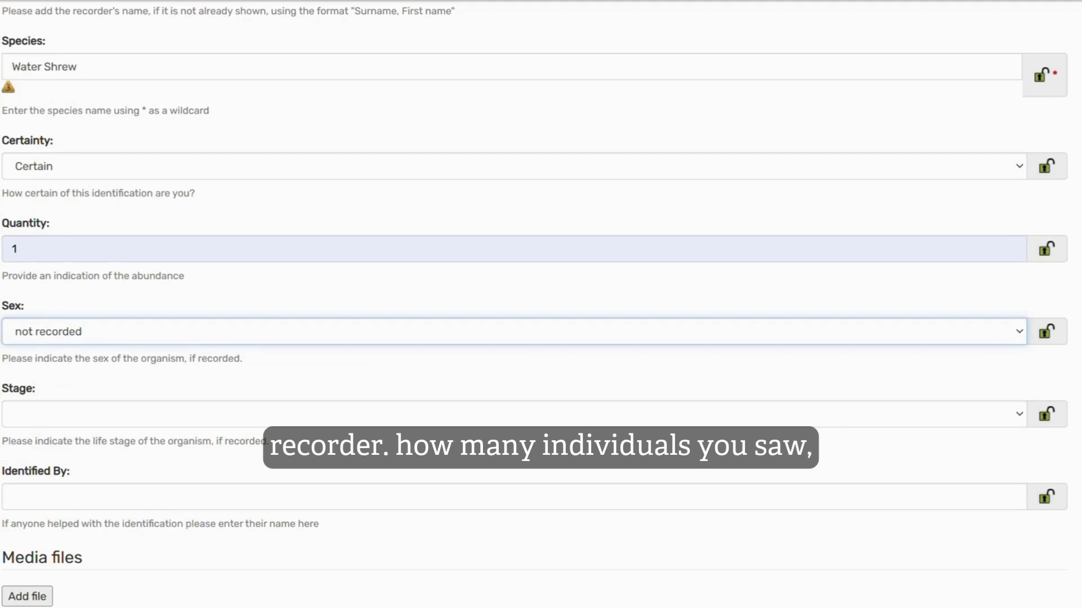
# Set the life stage to other and fill in the name of the person who helped with the identification
pyautogui.scroll(-4, 540, 304)
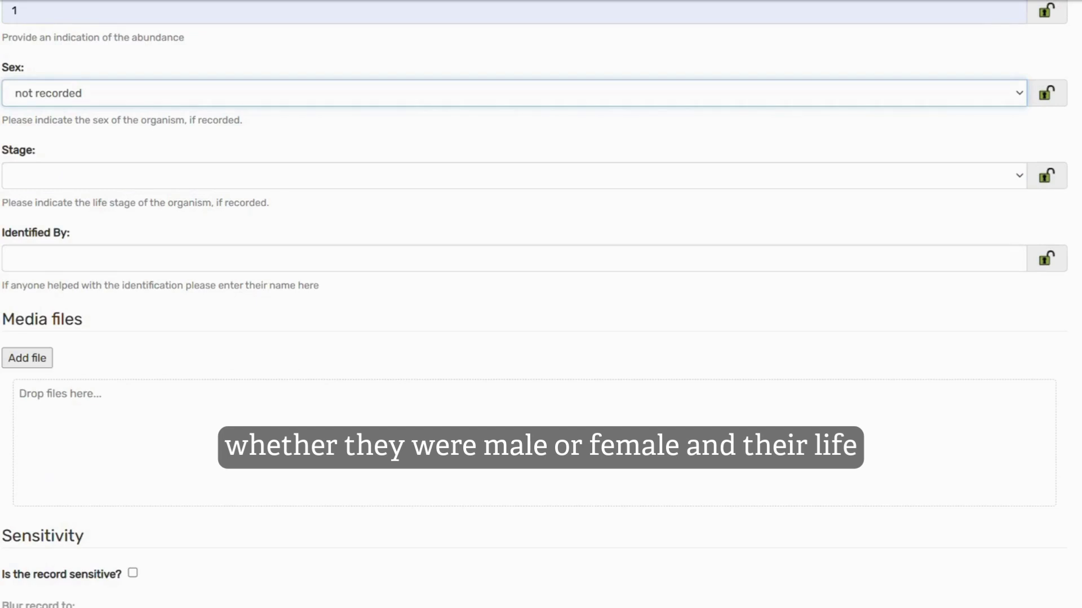
pyautogui.click(27, 179)
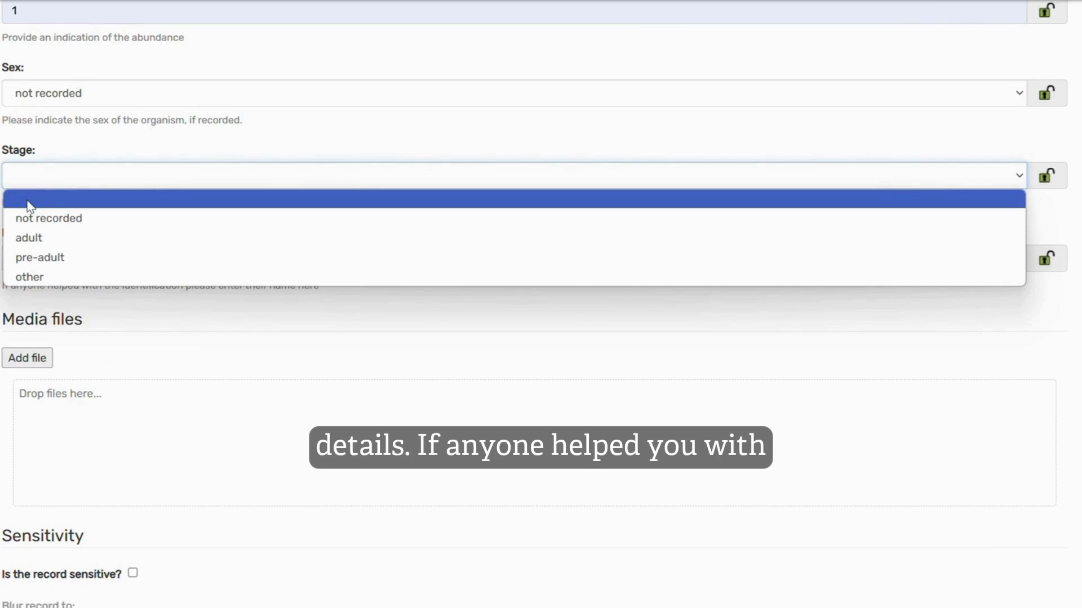
pyautogui.click(37, 277)
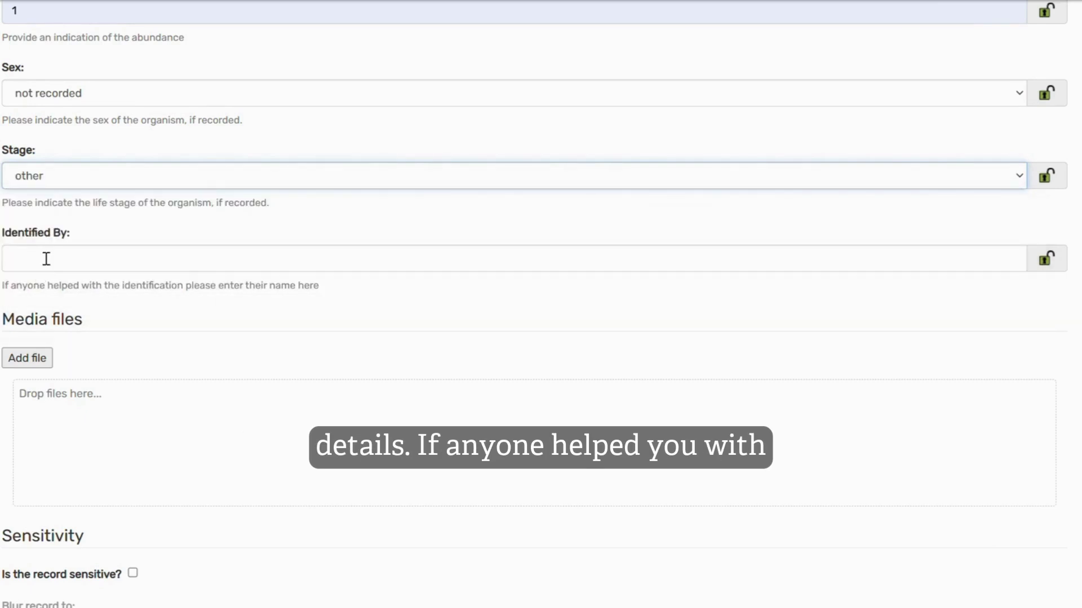
pyautogui.click(47, 258)
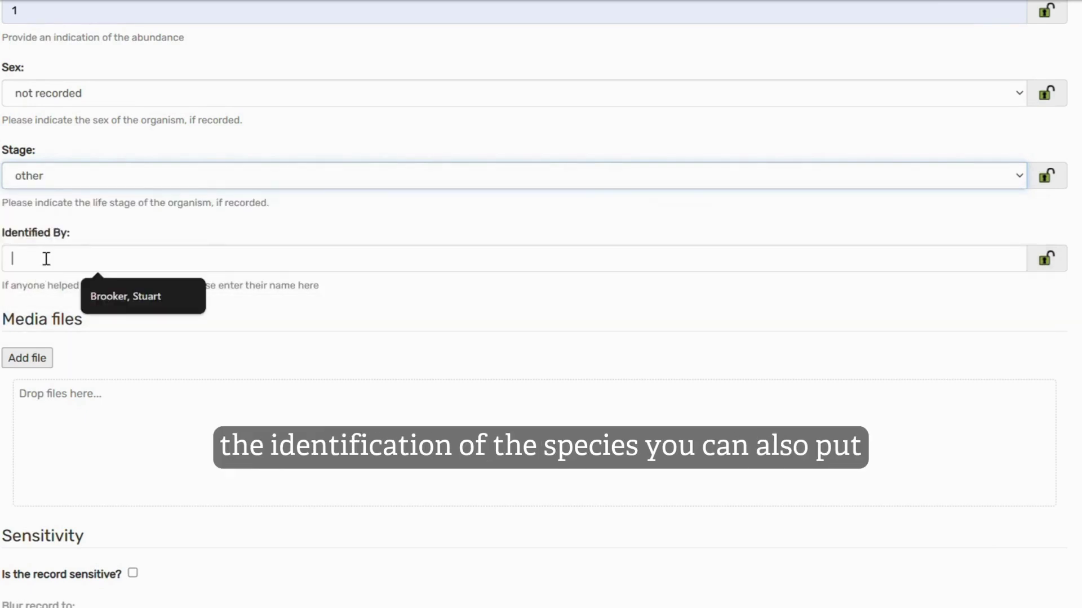
pyautogui.click(118, 297)
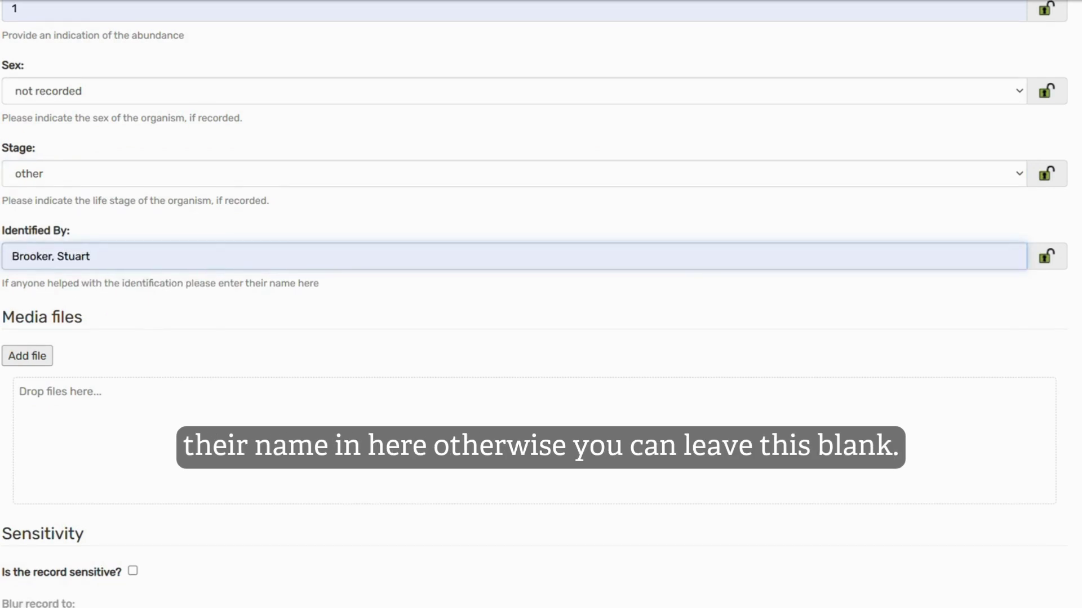
# Attach the image file "Water Shrew Chigborough 15_01_2025" from File Explorer to the record's media files
pyautogui.scroll(-1, 540, 304)
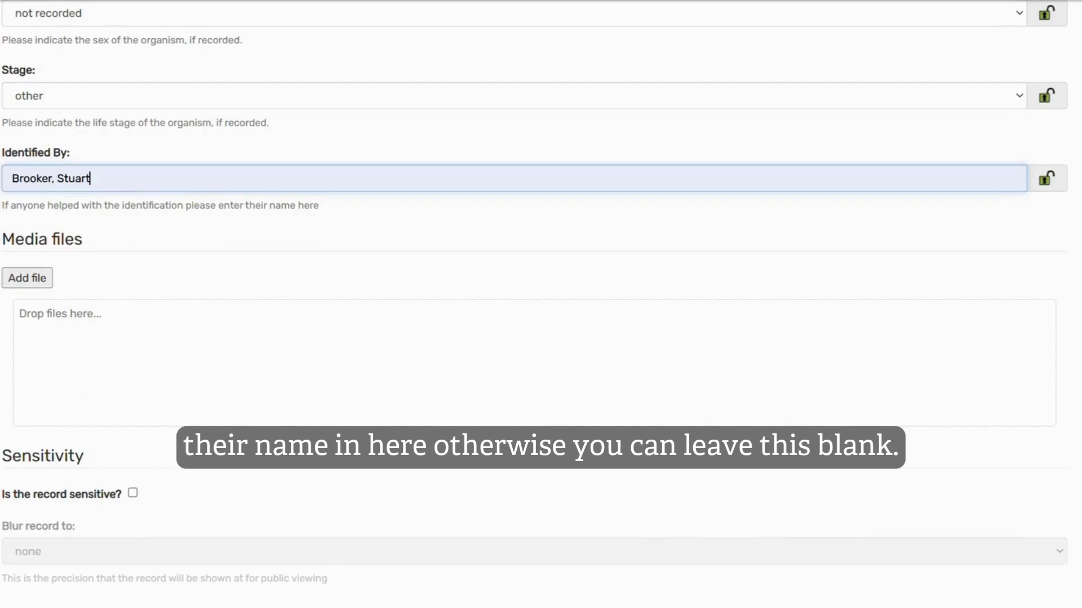
pyautogui.scroll(-1, 73, 324)
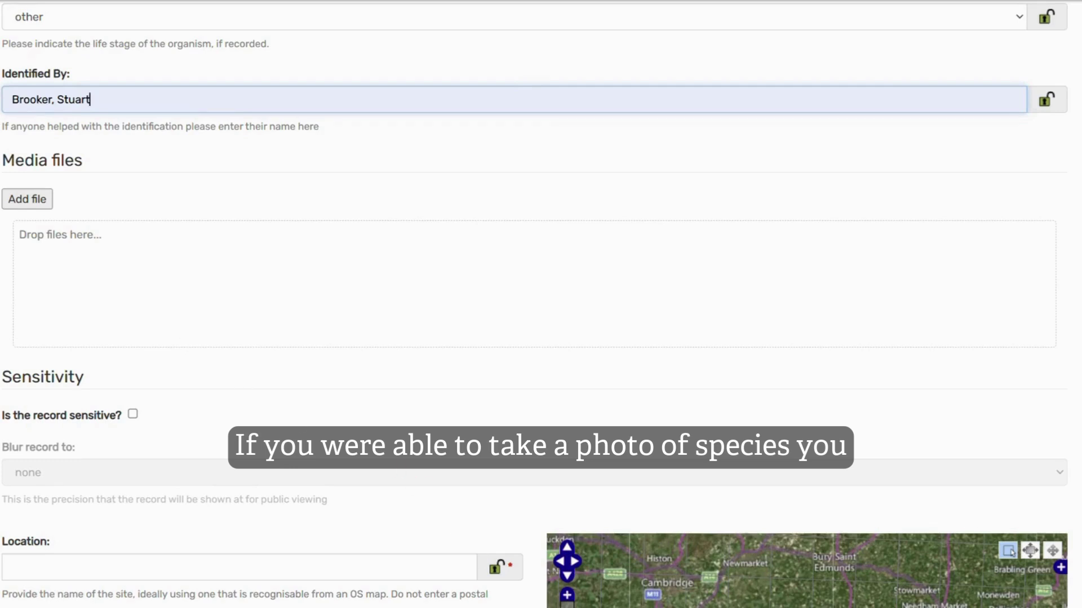
pyautogui.moveTo(492, 606)
pyautogui.click(493, 535)
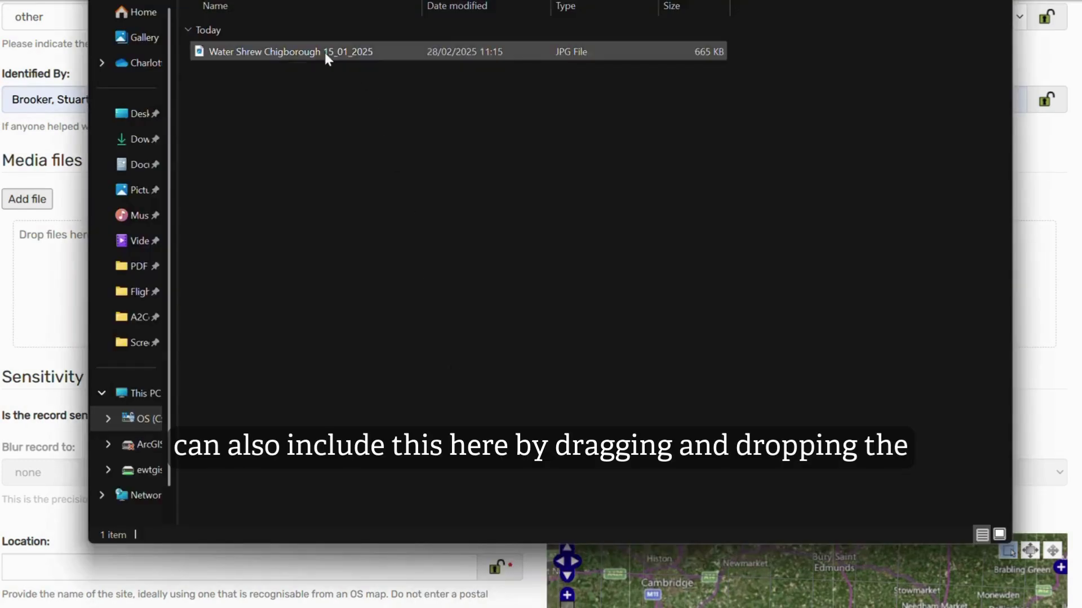
pyautogui.moveTo(324, 52); pyautogui.dragTo(35, 262)
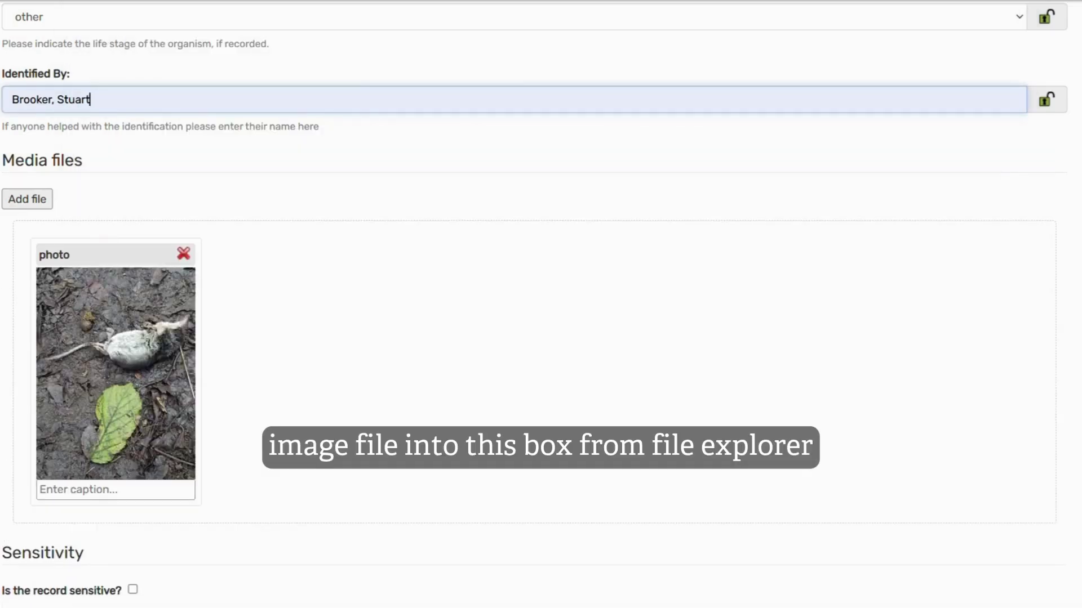
# Caption the attached photo "Water shrew Chigborough 15_01_2025"
pyautogui.scroll(-1, 41, 405)
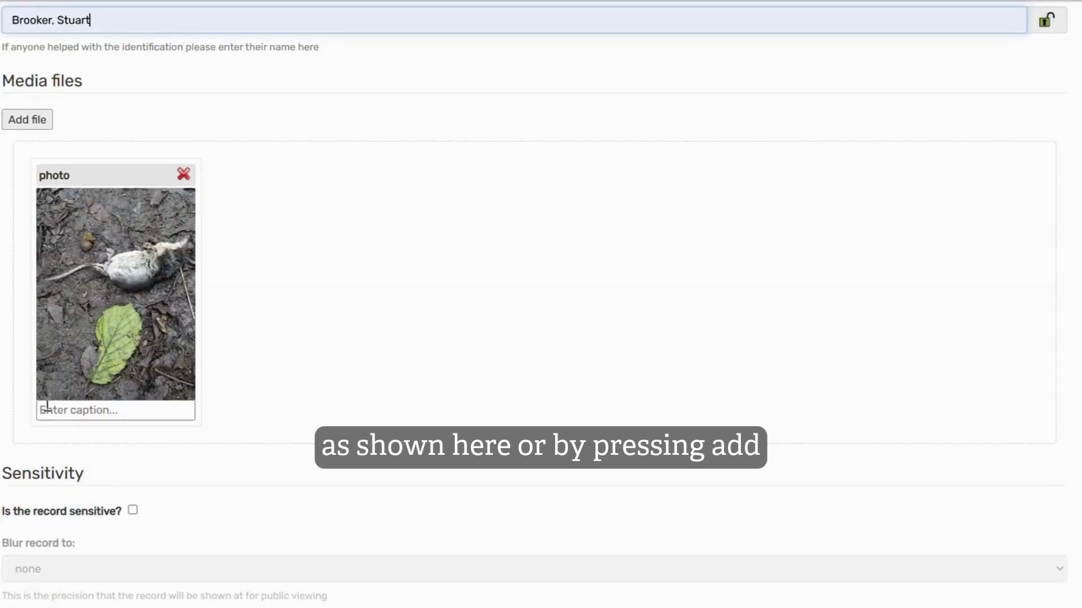
pyautogui.click(45, 408)
pyautogui.write('W')
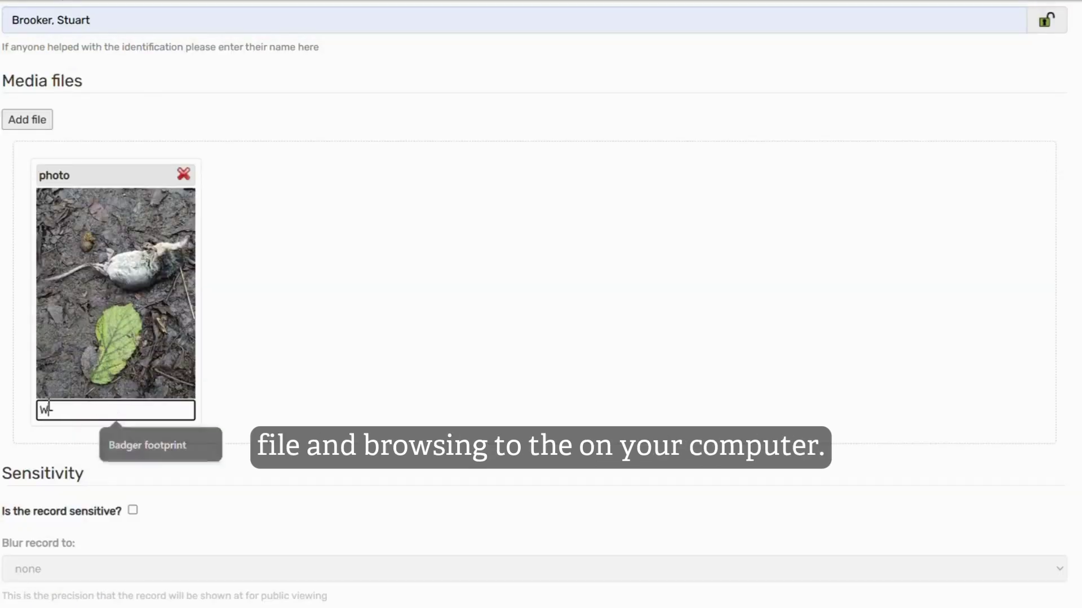
pyautogui.write('ater shrew')
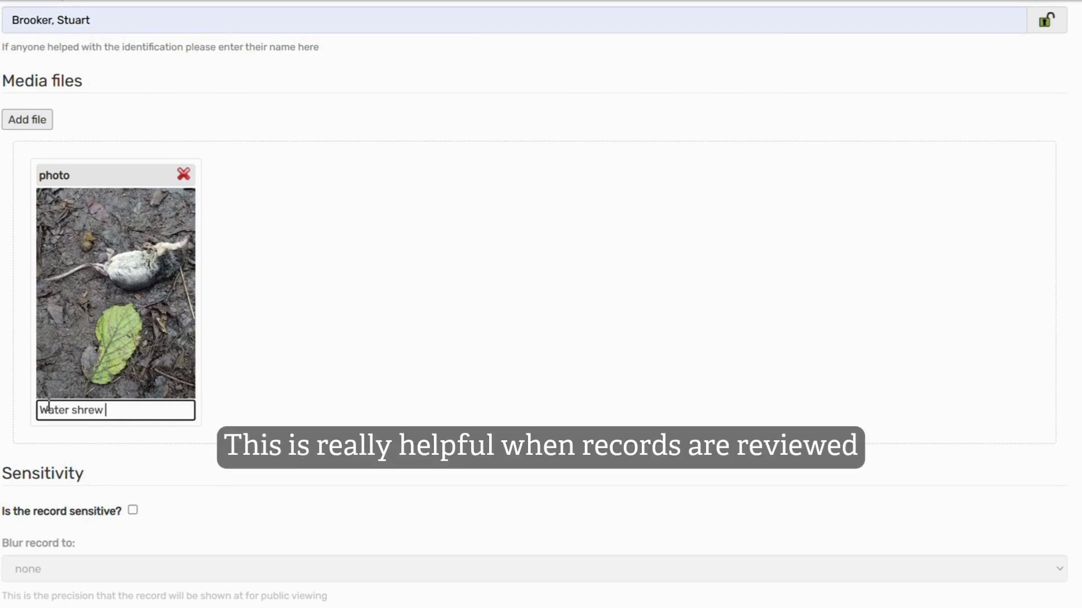
pyautogui.write(' Chigbou')
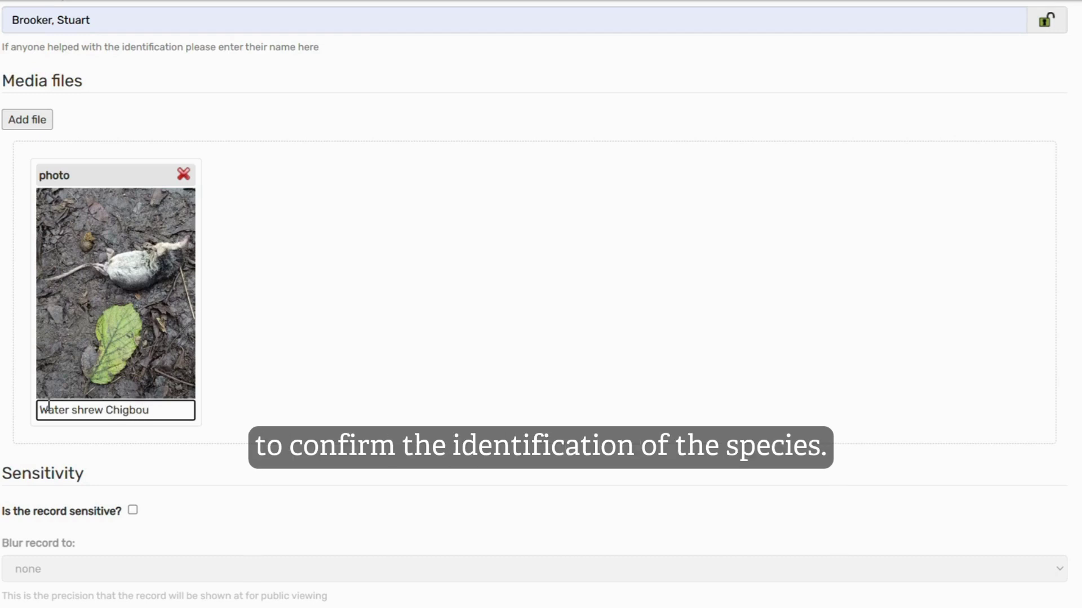
pyautogui.press('BackSpace')
pyautogui.write('rough')
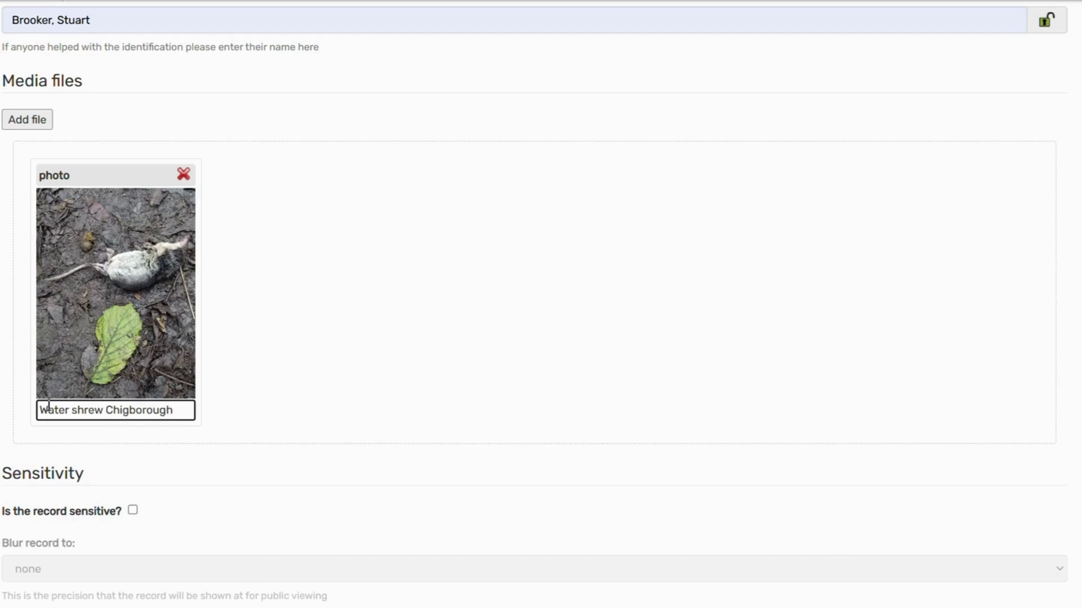
pyautogui.write(' 15_0')
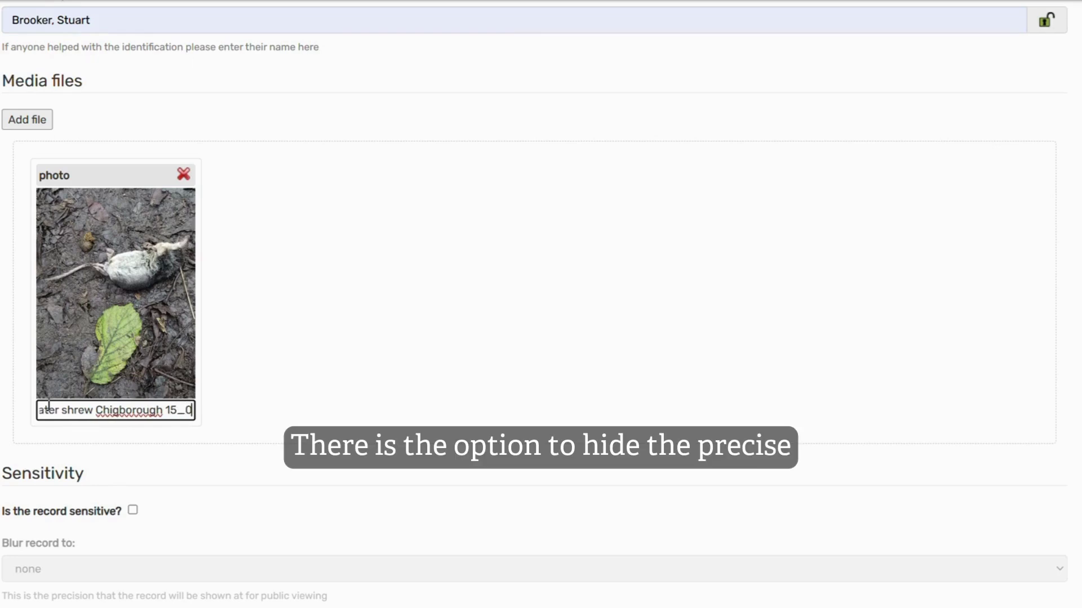
pyautogui.write('1_2025')
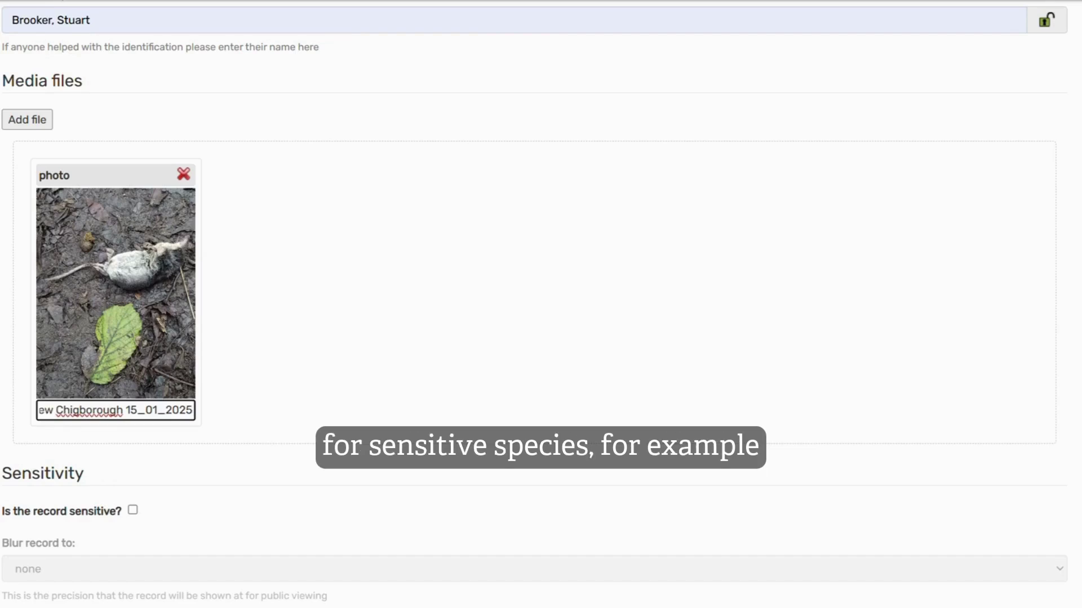
pyautogui.click(268, 396)
# Set the record's location to the suggested Chigborough Lakes reserve
pyautogui.scroll(-1, 221, 398)
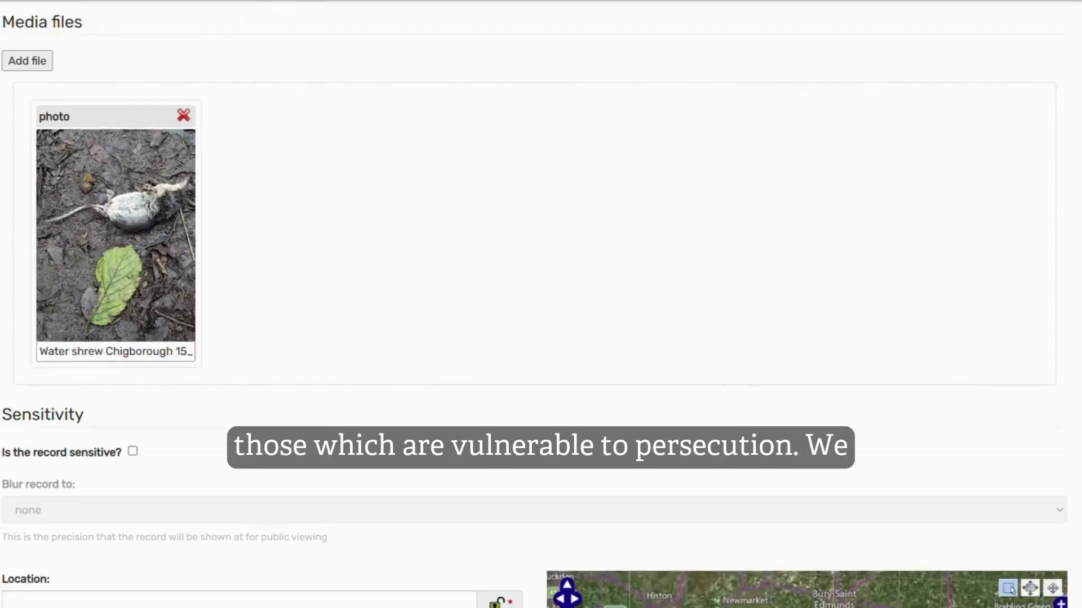
pyautogui.scroll(-2, 221, 398)
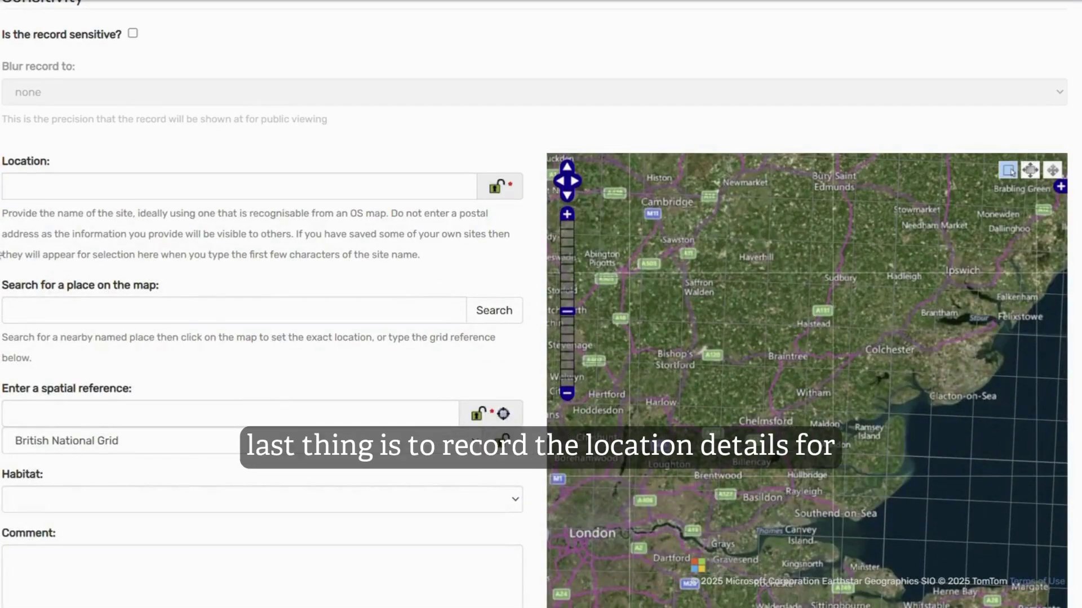
pyautogui.click(33, 183)
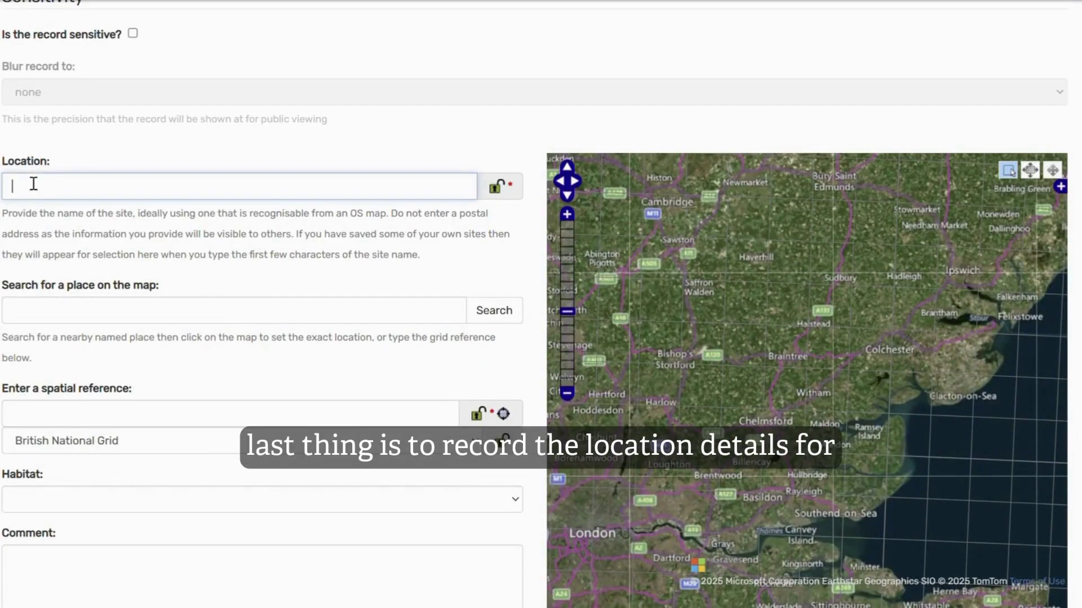
pyautogui.write('chigb')
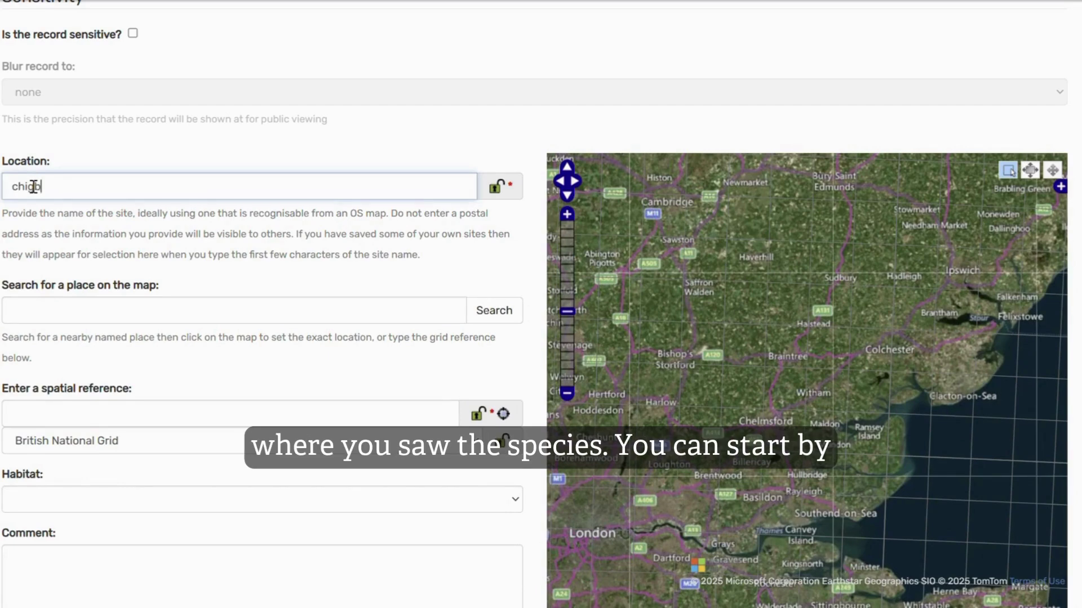
pyautogui.write('oroug')
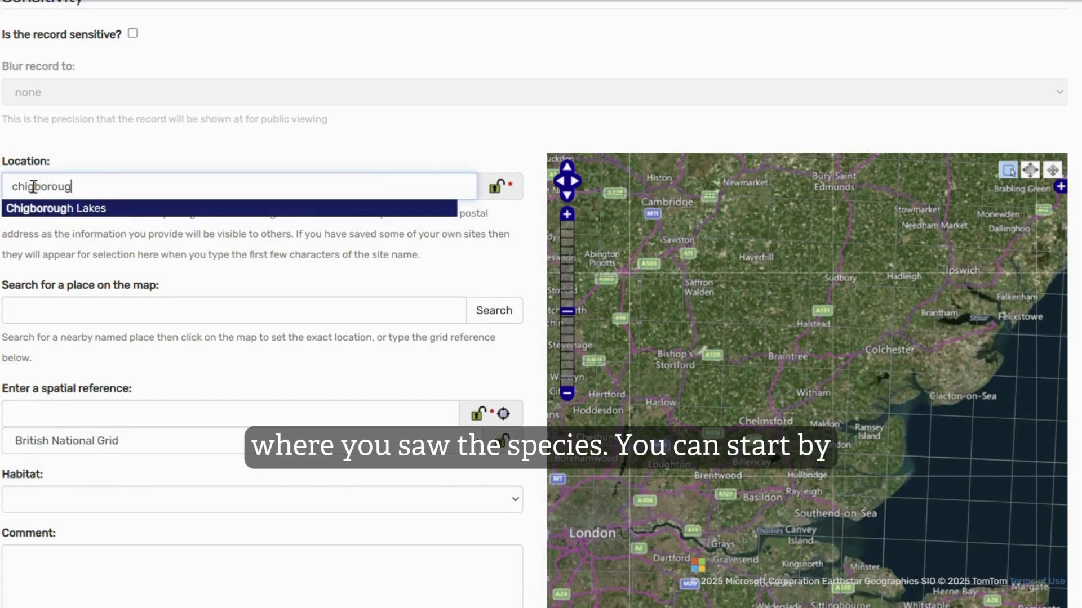
pyautogui.click(124, 212)
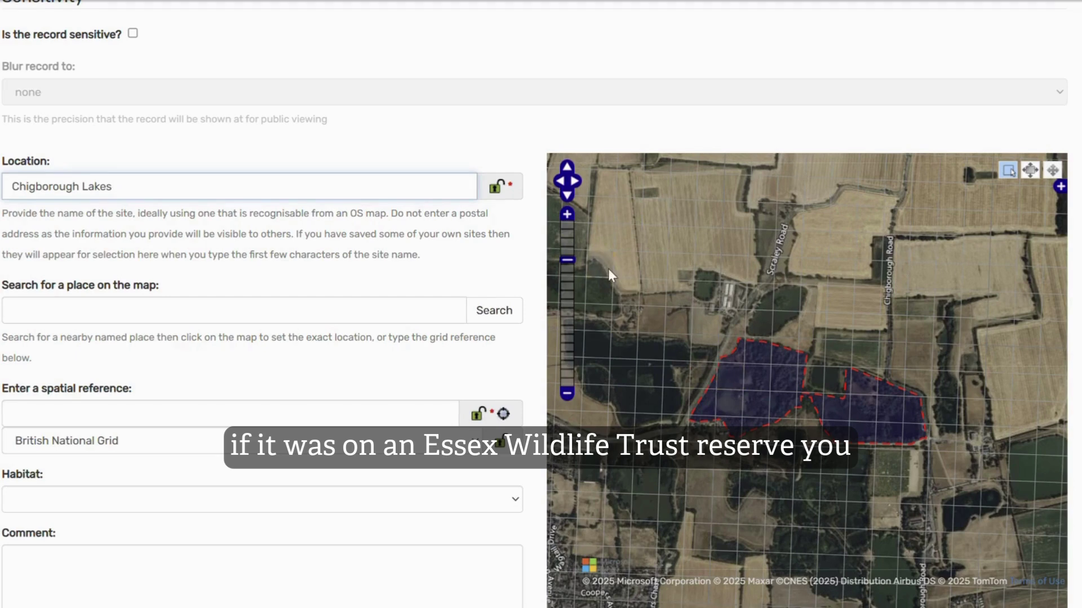
# Pick the 100 m grid square TL874086 on the reserve's southern edge on the map as the spatial reference
pyautogui.click(567, 220)
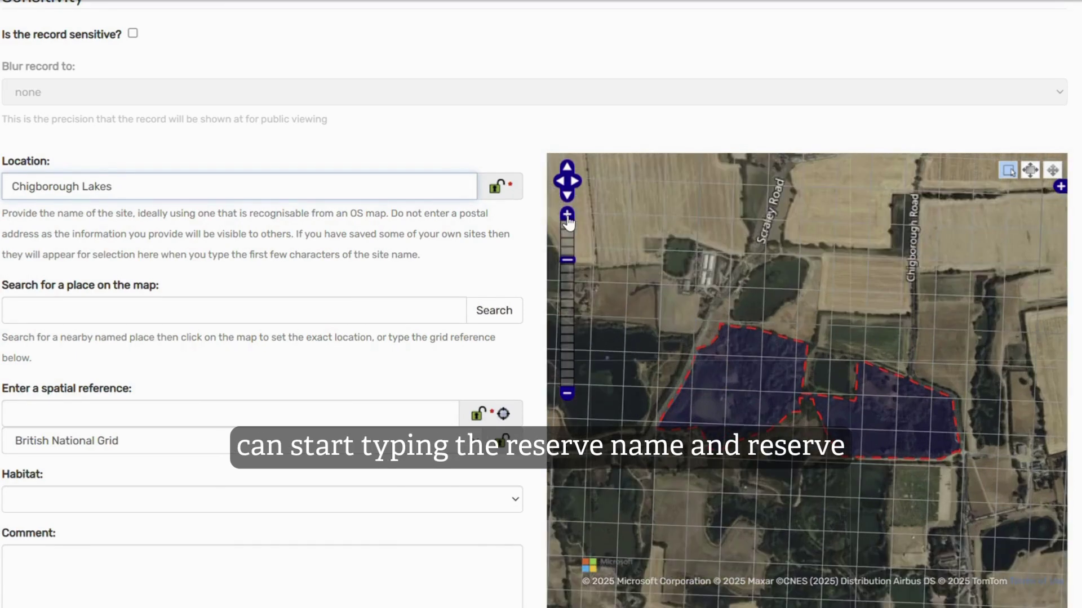
pyautogui.click(566, 217)
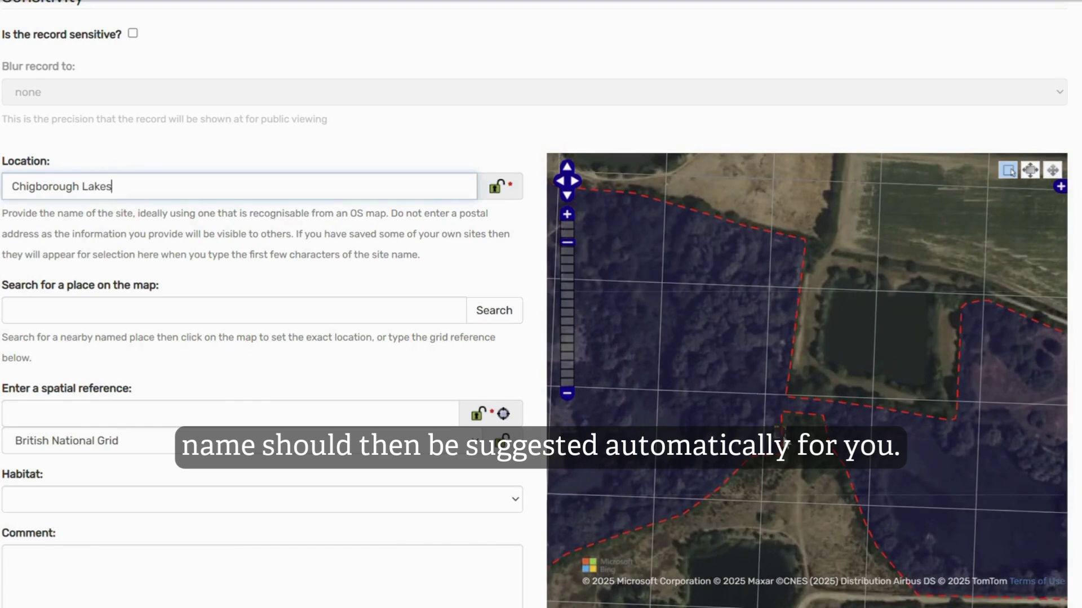
pyautogui.moveTo(758, 427); pyautogui.dragTo(659, 305)
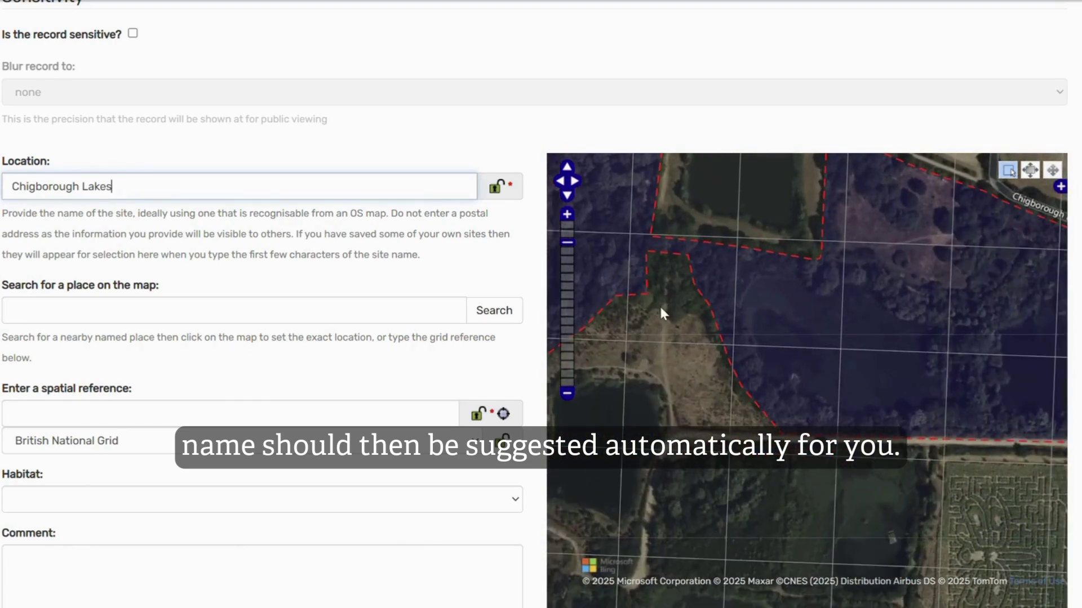
pyautogui.click(567, 395)
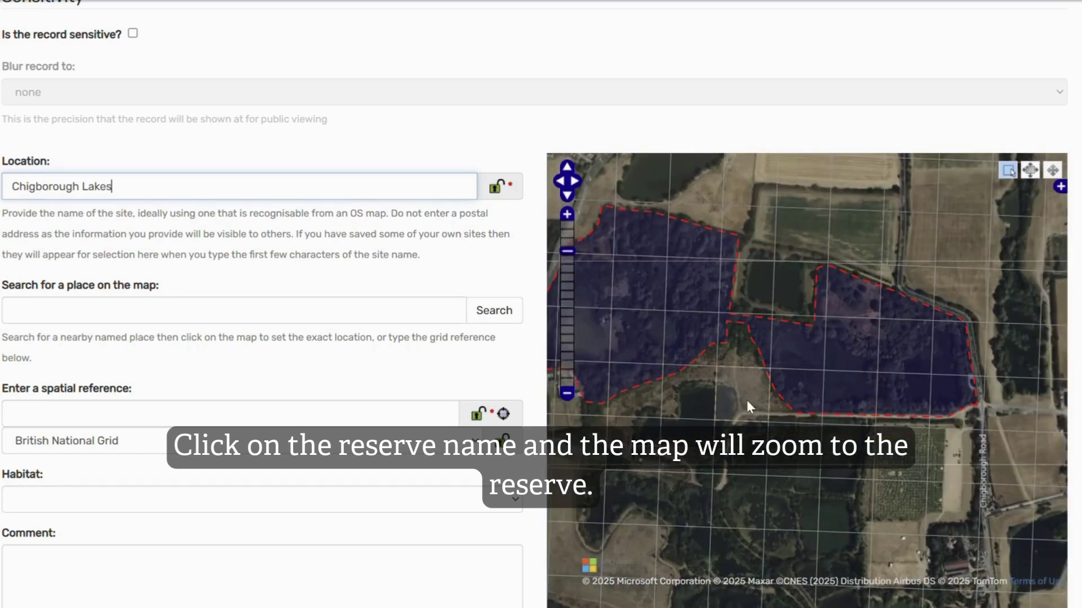
pyautogui.click(792, 399)
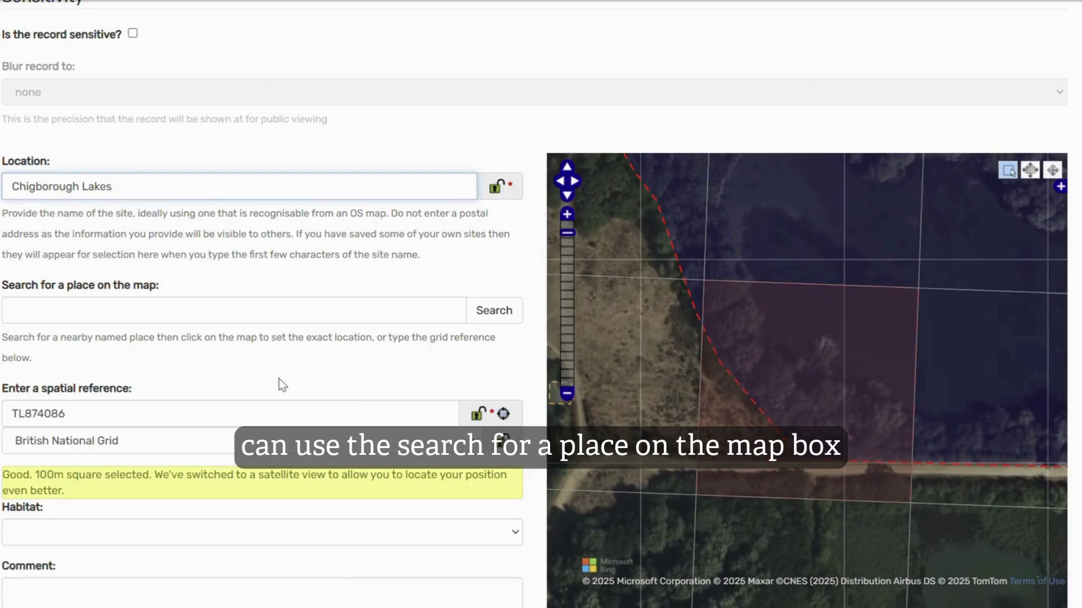
# Fill the empty location again with the suggested Chigborough Lakes reserve
pyautogui.scroll(-2, 279, 379)
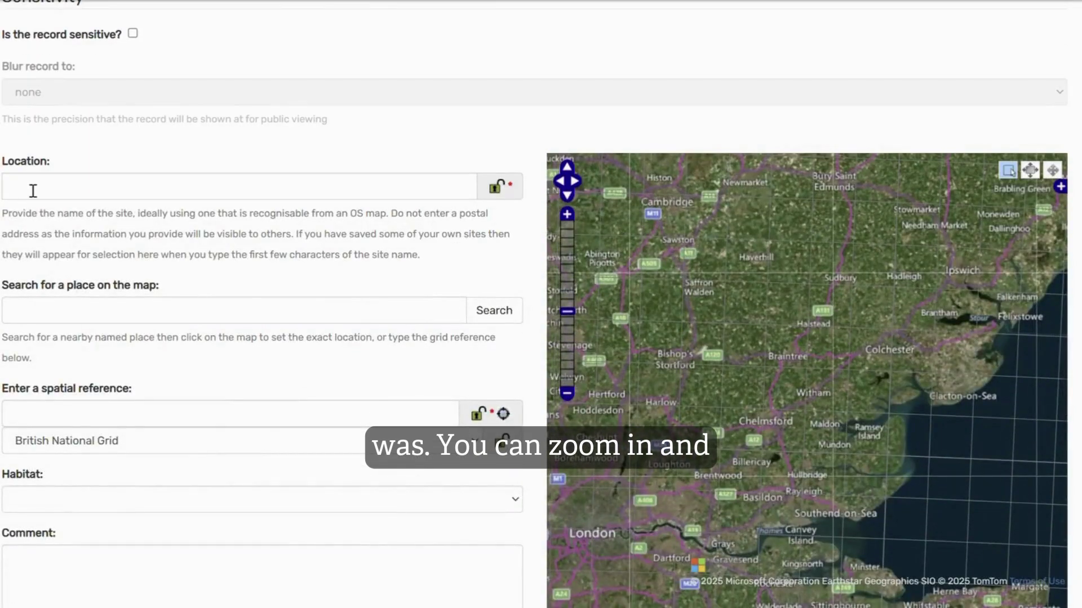
pyautogui.click(34, 183)
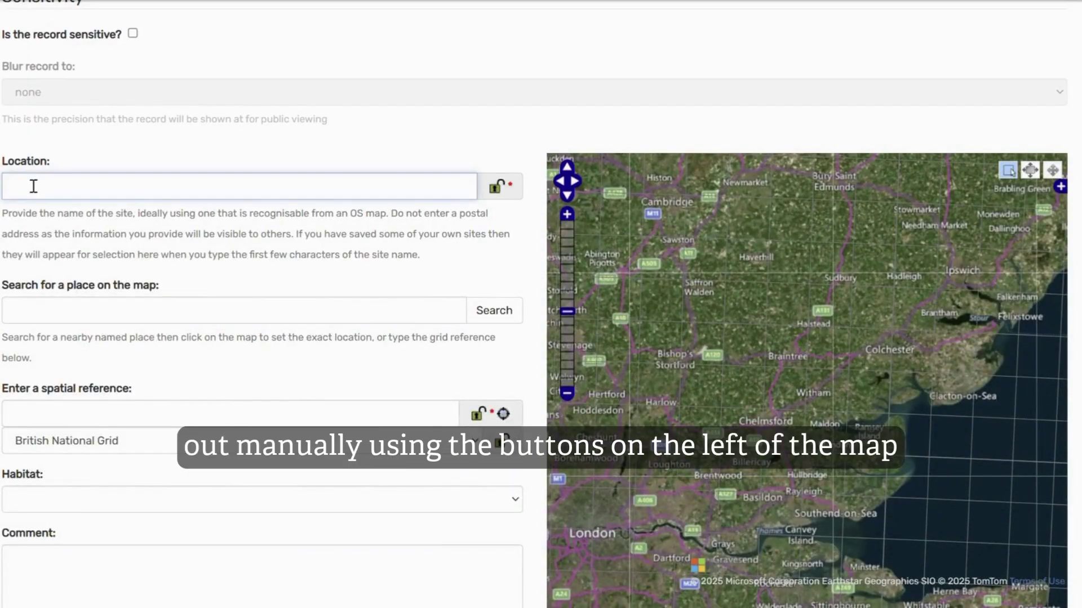
pyautogui.write('chigboroug')
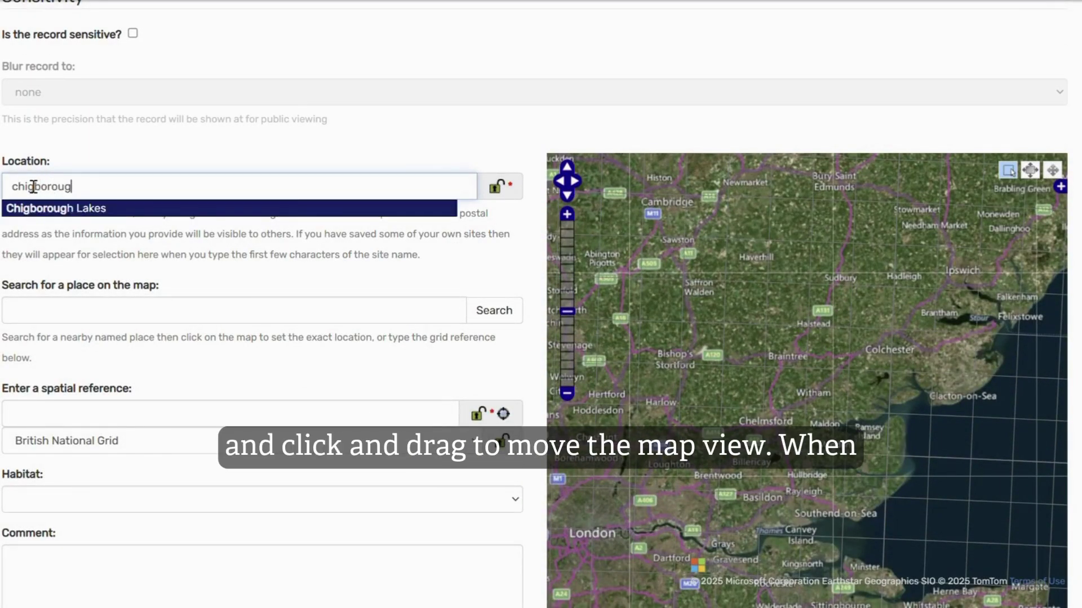
pyautogui.click(122, 211)
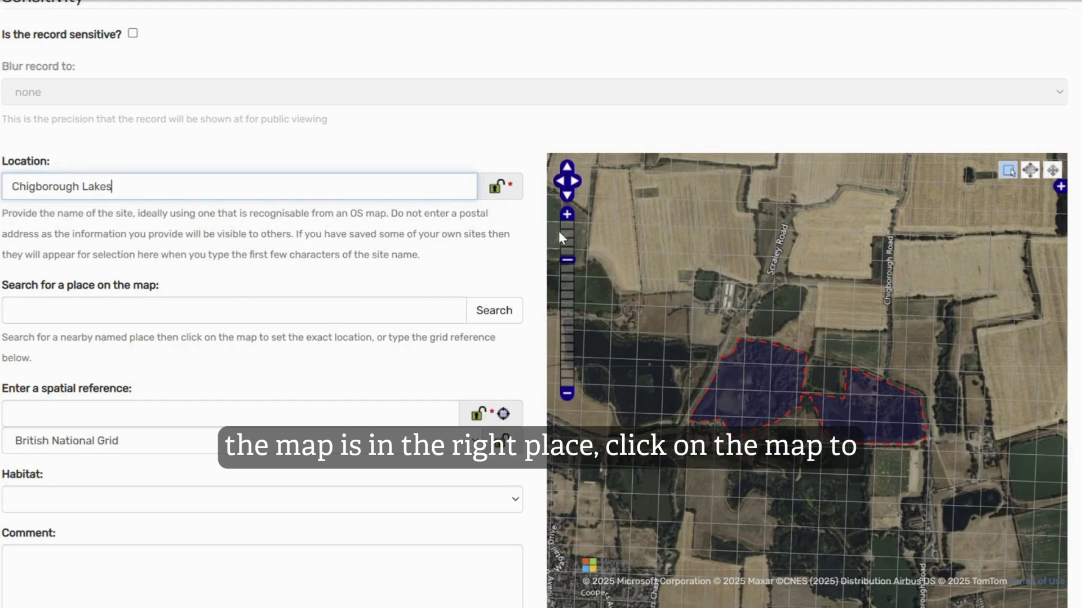
# Set the spatial reference to TL874086 by choosing the 100 m map square beside the track on the reserve's southern edge
pyautogui.click(567, 217)
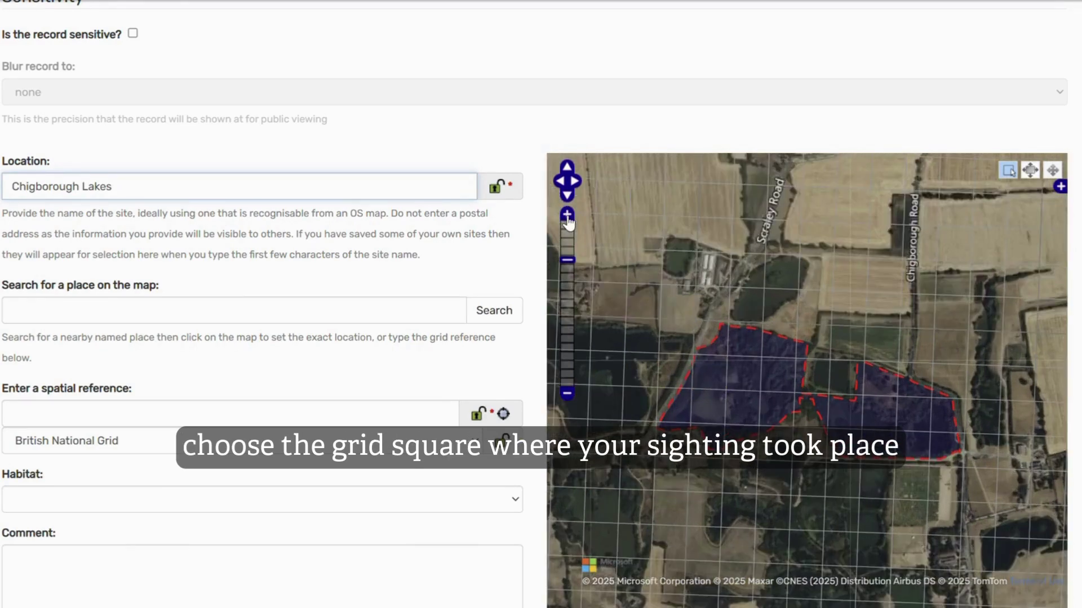
pyautogui.click(568, 217)
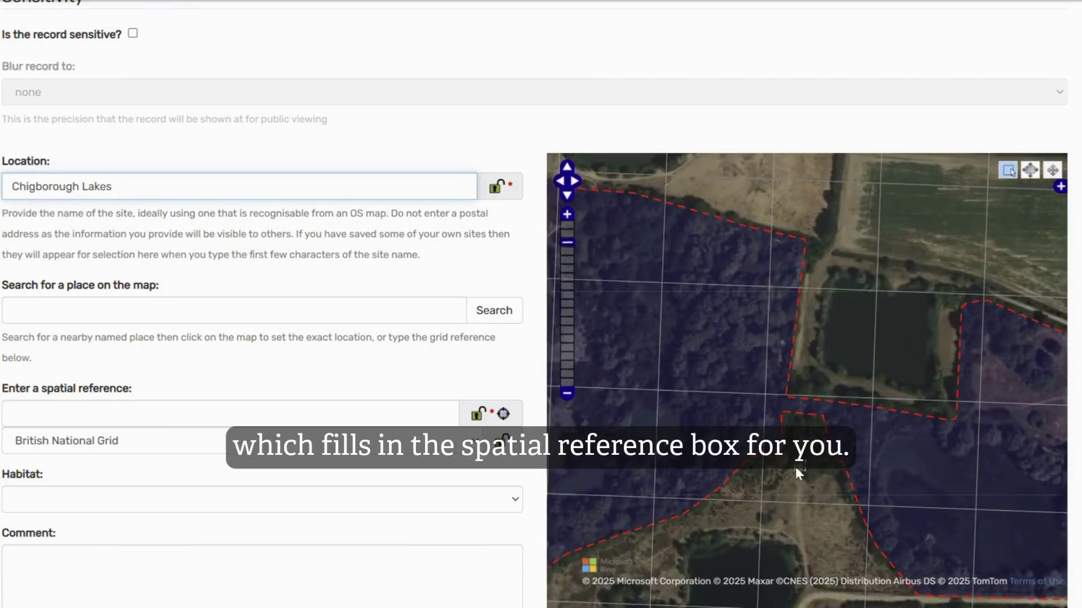
pyautogui.moveTo(795, 467); pyautogui.dragTo(659, 304)
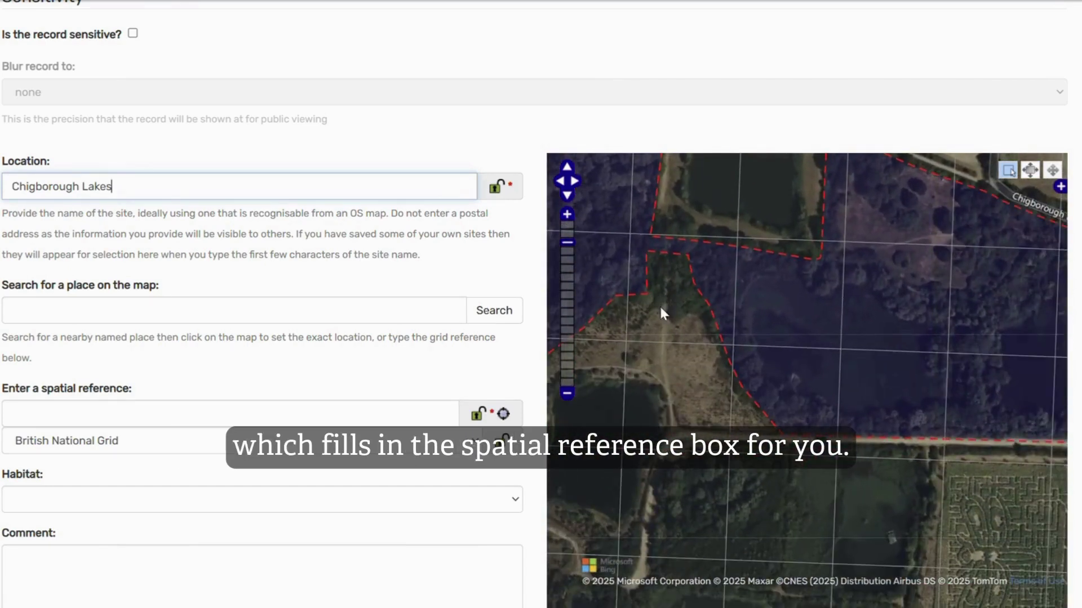
pyautogui.click(566, 394)
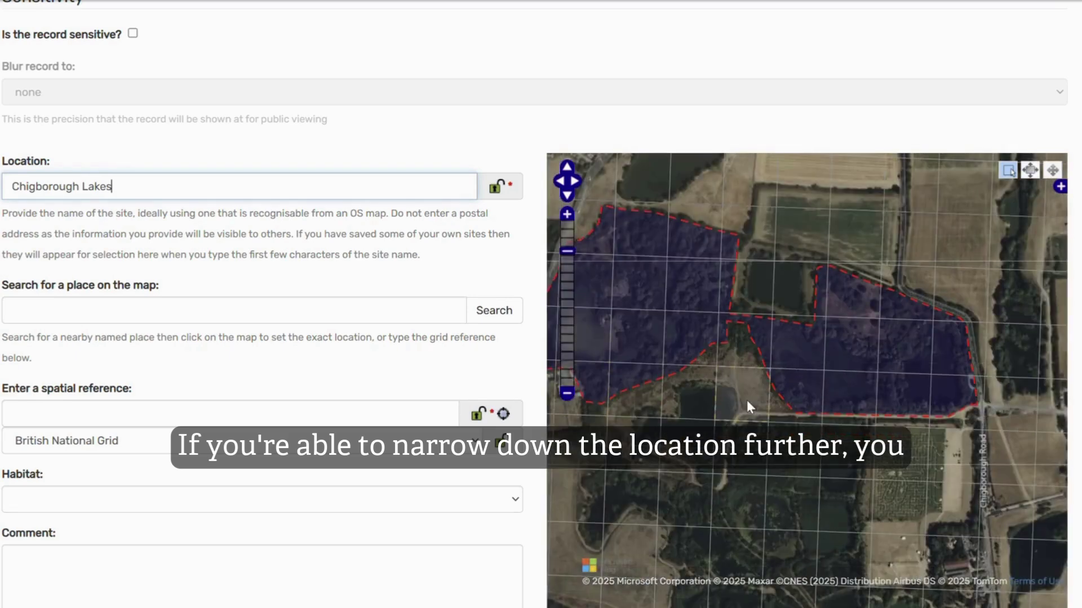
pyautogui.click(789, 402)
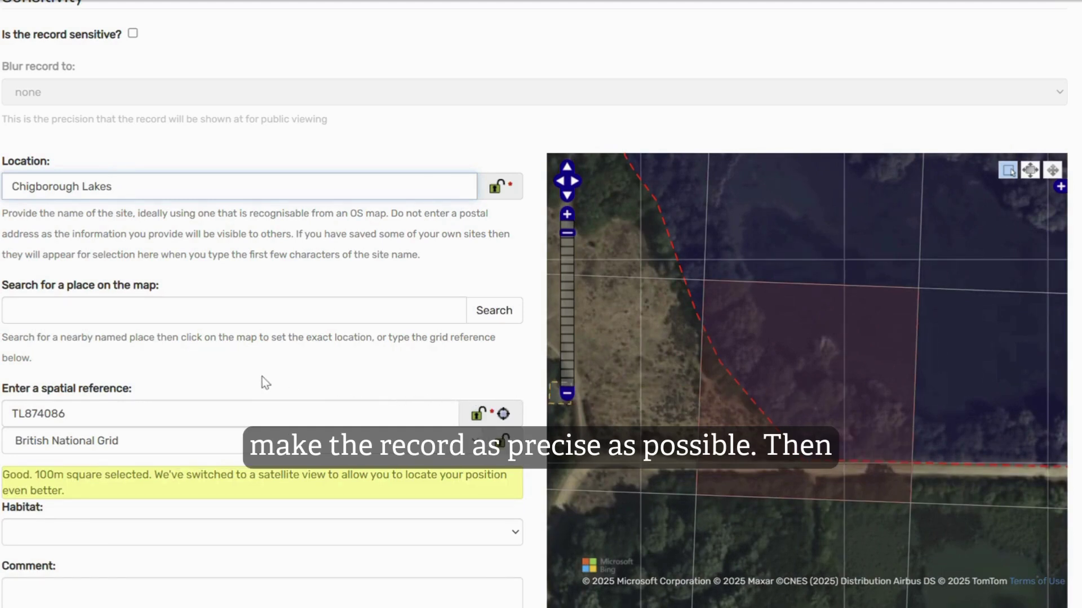
# Set the habitat to Inland water with the subtype Standing waters
pyautogui.scroll(-3, 270, 304)
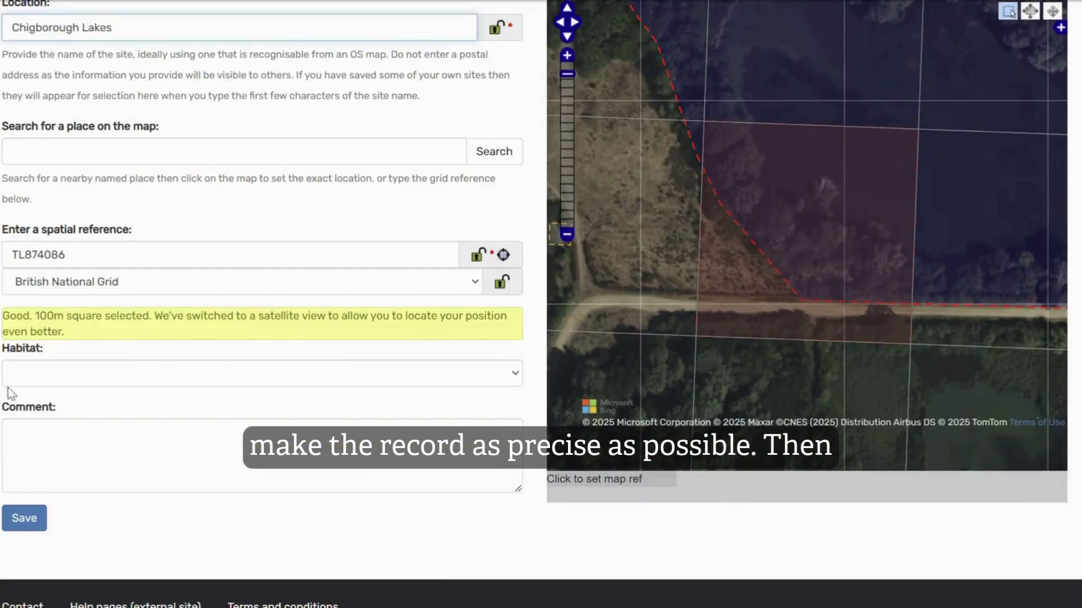
pyautogui.click(29, 377)
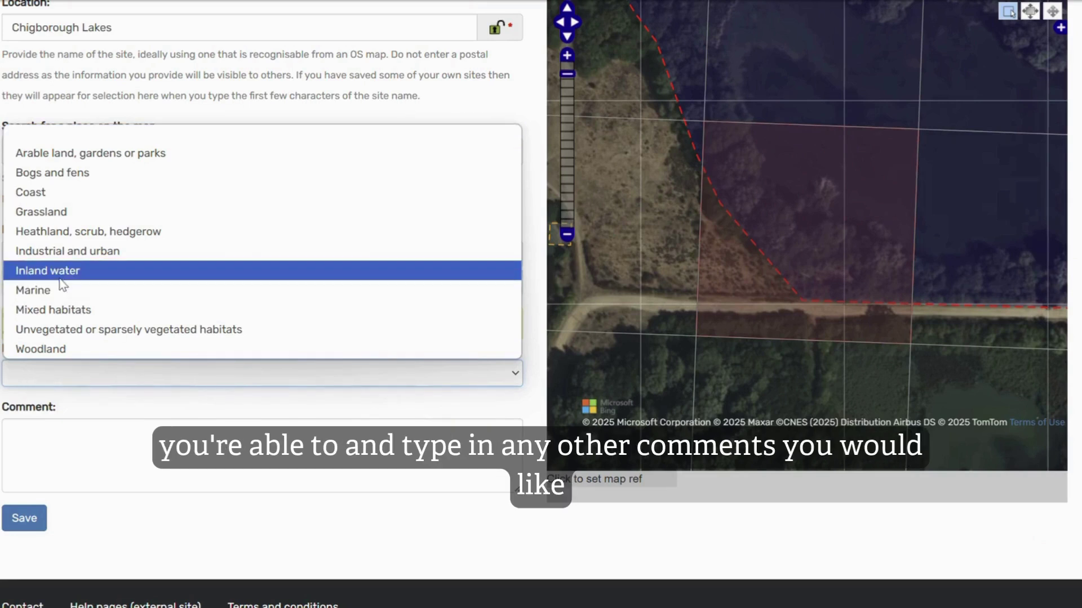
pyautogui.click(60, 276)
pyautogui.click(48, 400)
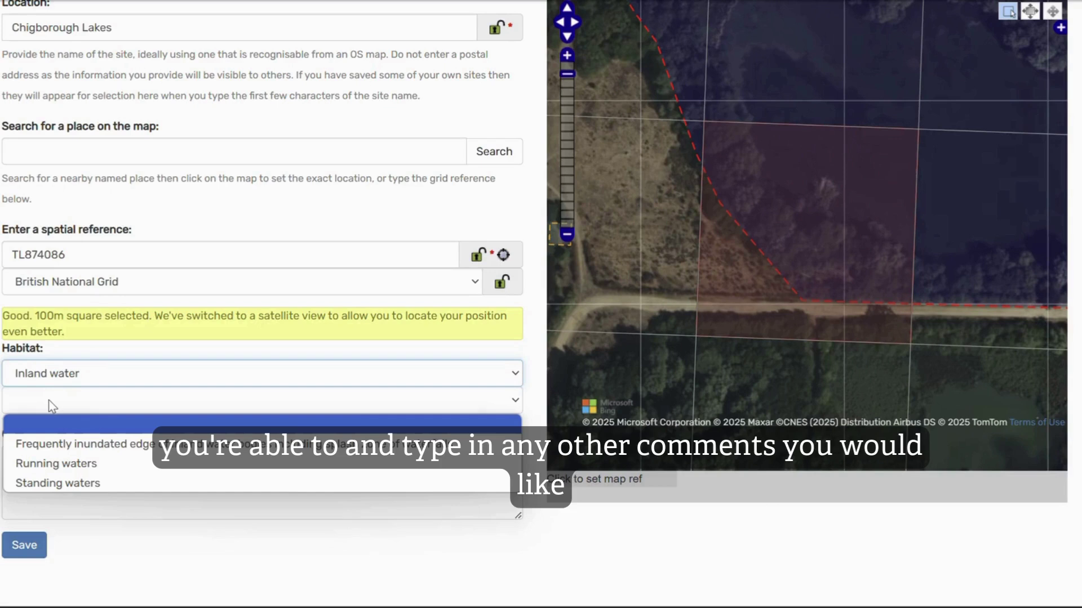
pyautogui.click(115, 485)
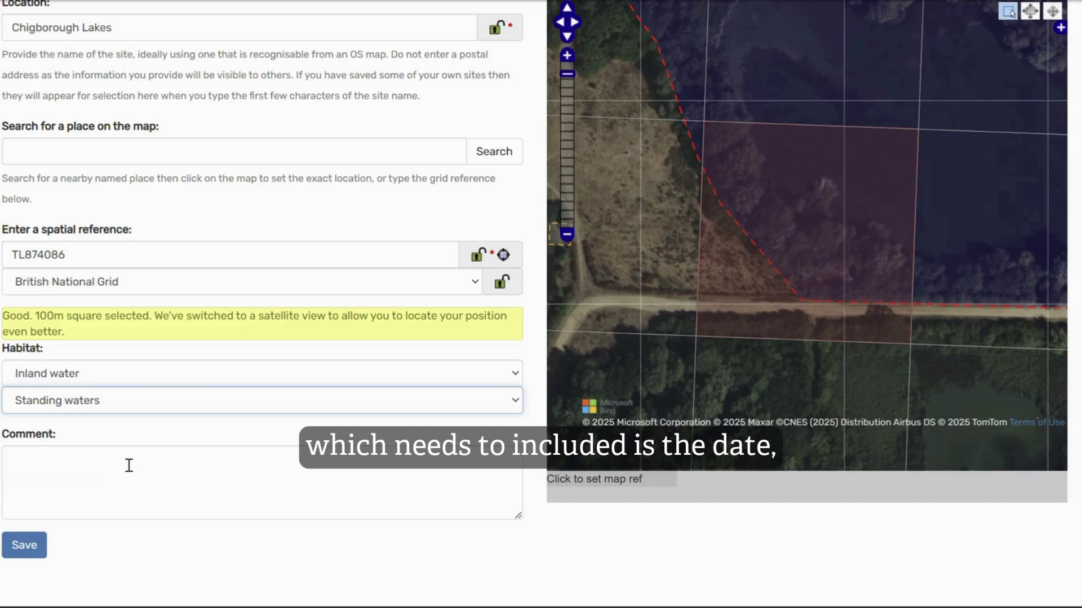
# Add the comment "Found dead on path." to the record
pyautogui.click(113, 459)
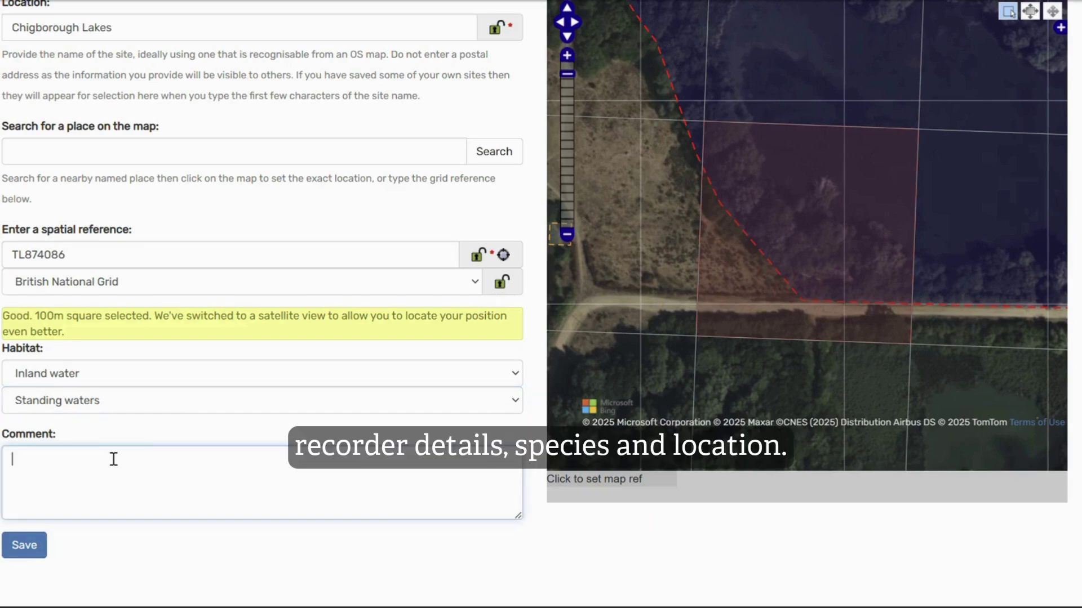
pyautogui.write('Found dead on path')
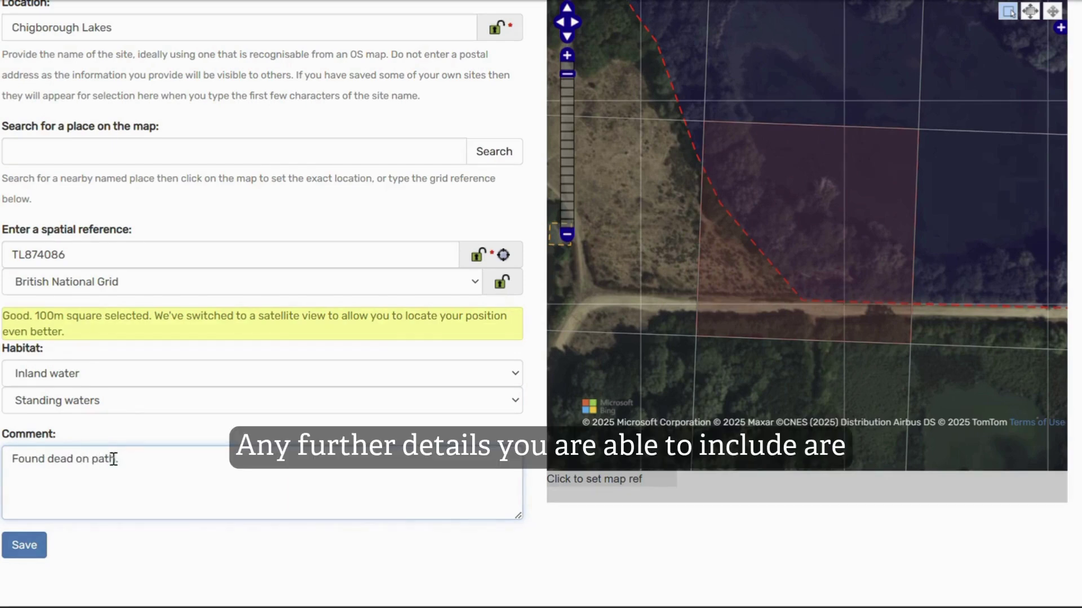
pyautogui.write('.')
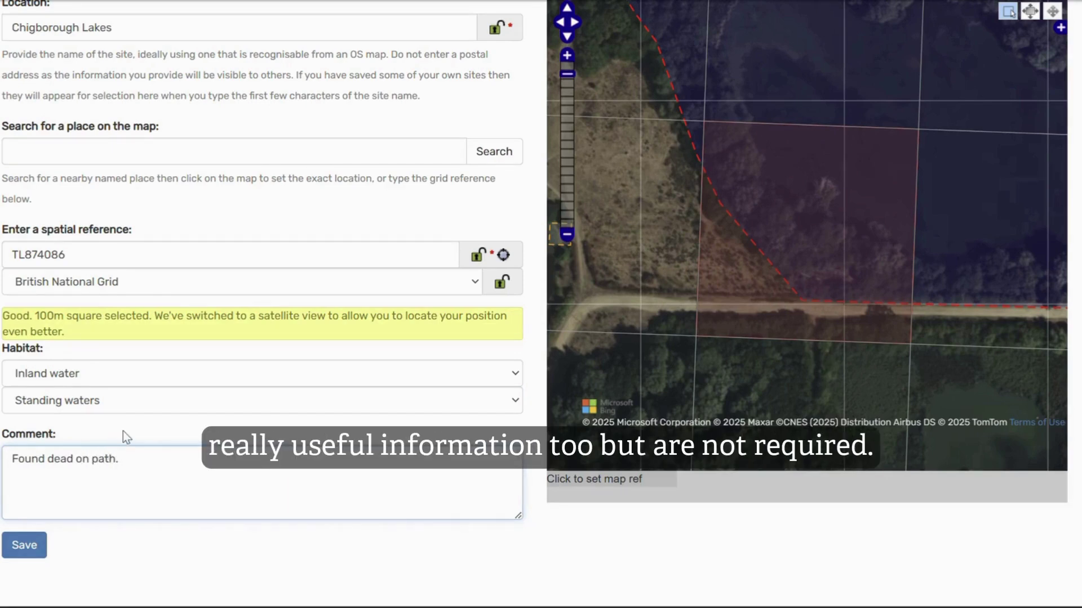
# Review all entries of the casual record form, from the date and species through the photo to the location and comment
pyautogui.scroll(-1, 140, 434)
pyautogui.scroll(5, 140, 433)
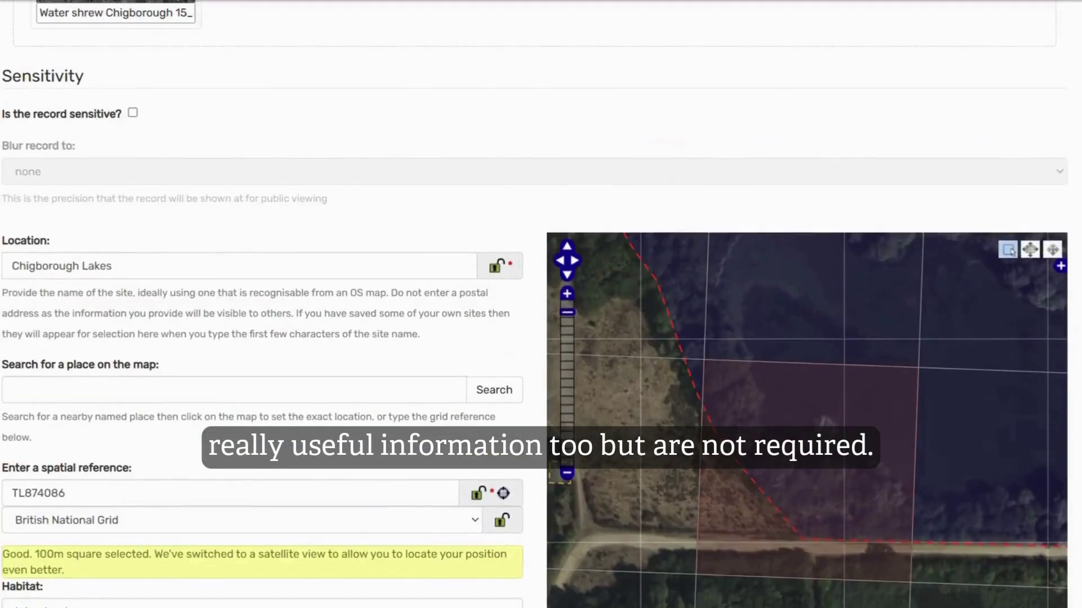
pyautogui.scroll(15, 534, 414)
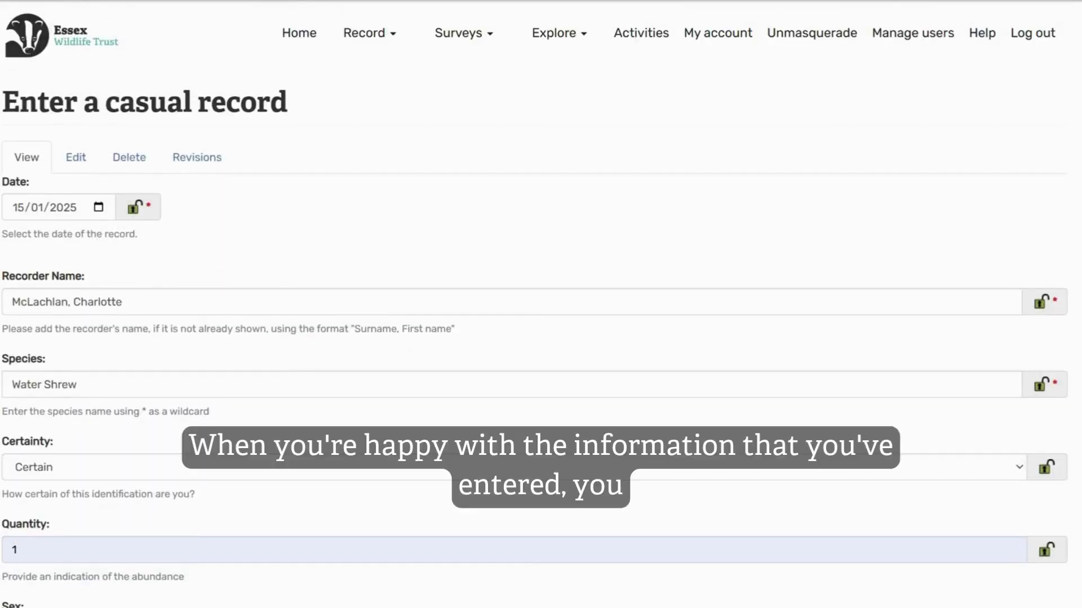
pyautogui.scroll(-10, 540, 304)
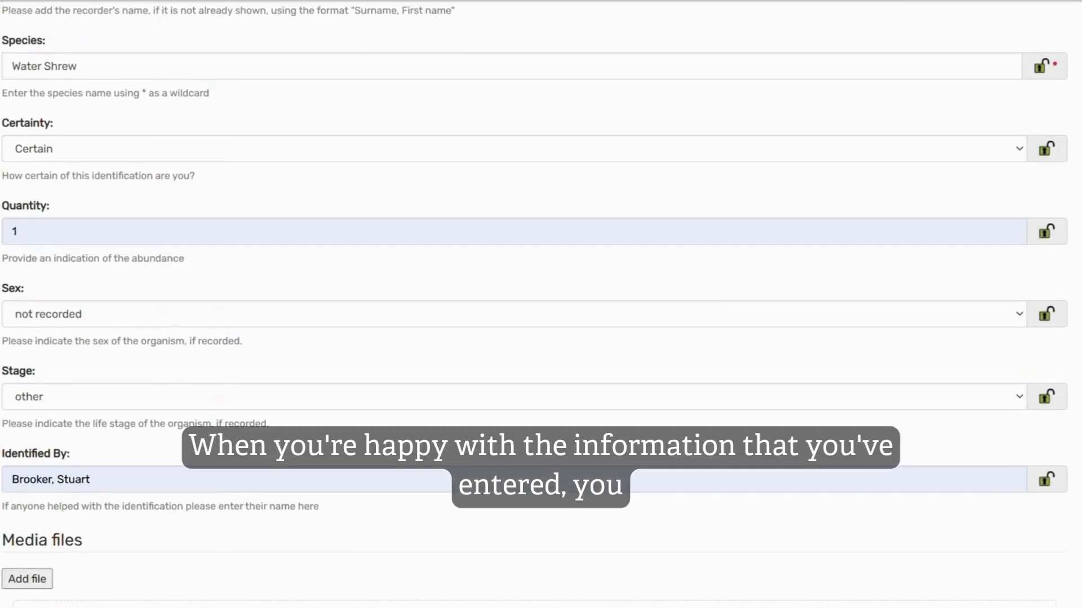
pyautogui.scroll(-7, 541, 304)
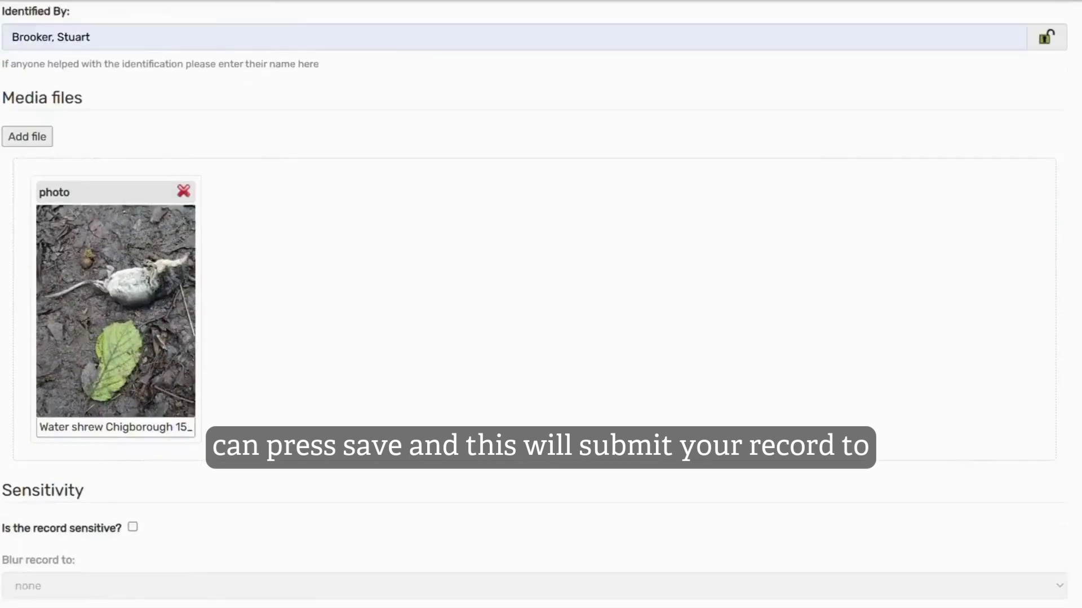
pyautogui.scroll(-3, 541, 304)
pyautogui.scroll(-5, 541, 304)
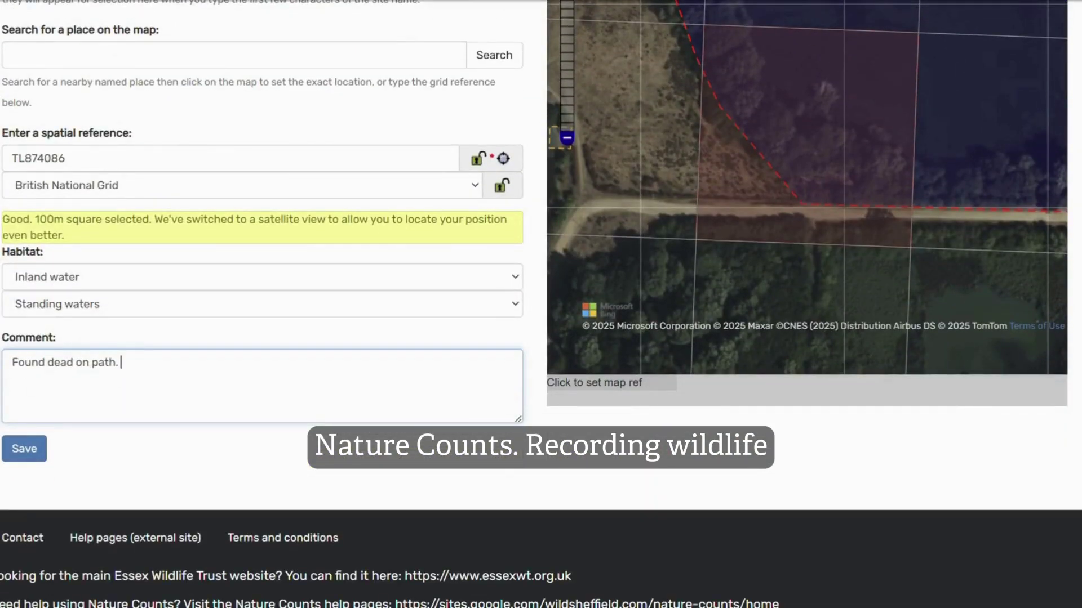
pyautogui.scroll(-3, 540, 304)
pyautogui.scroll(-7, 541, 305)
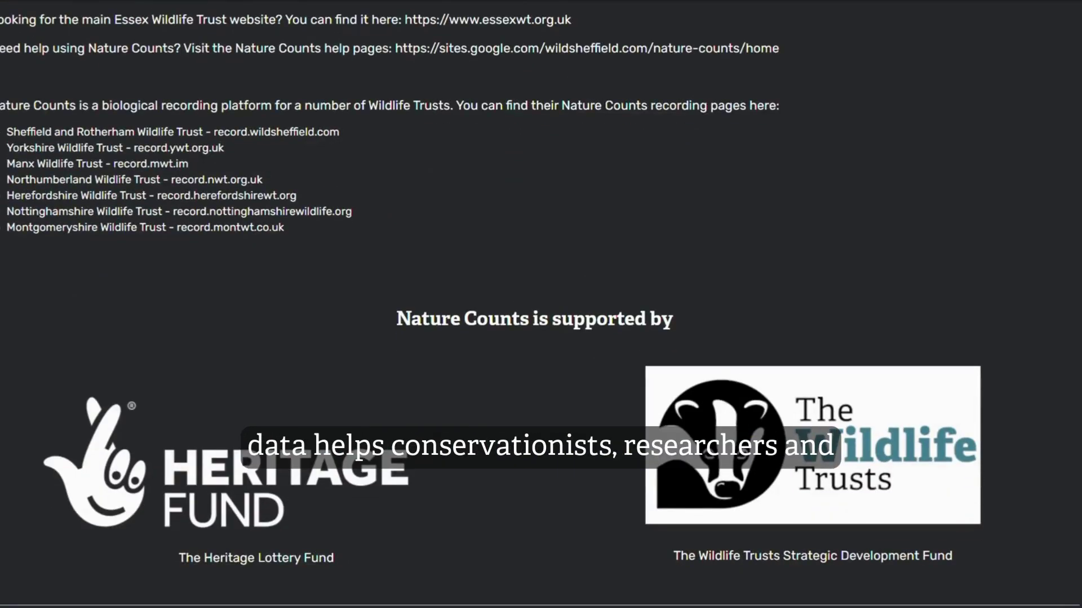
# Save the completed Water Shrew record to submit it
pyautogui.scroll(10, 541, 304)
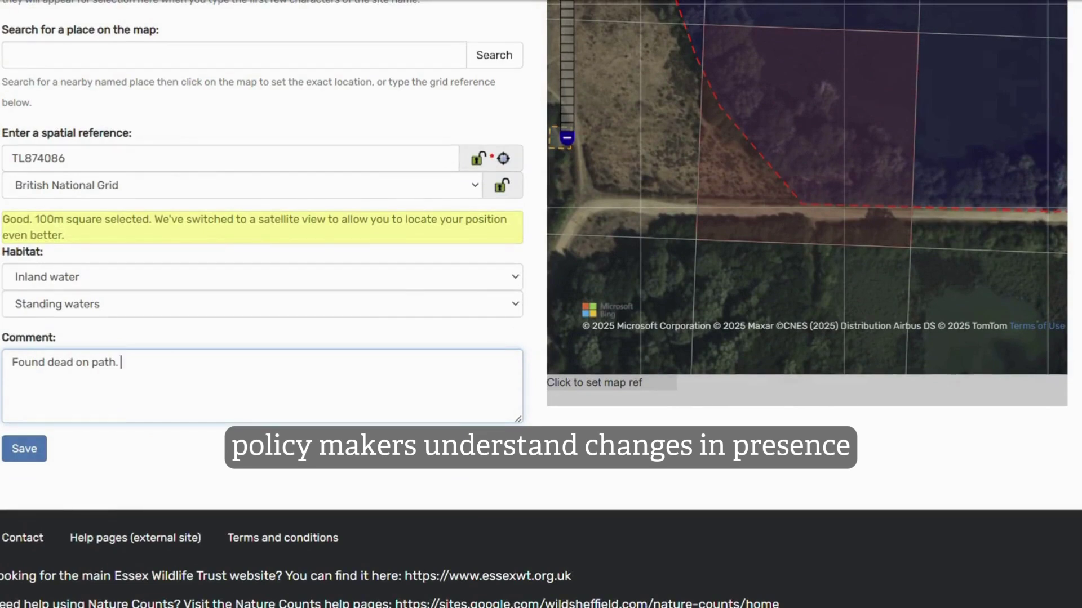
pyautogui.click(20, 461)
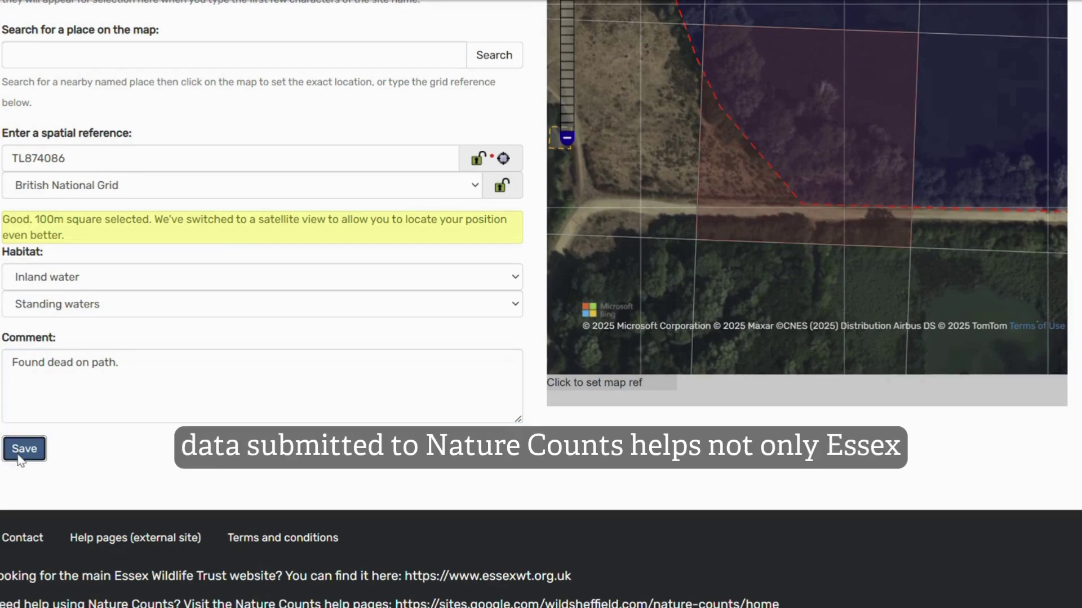